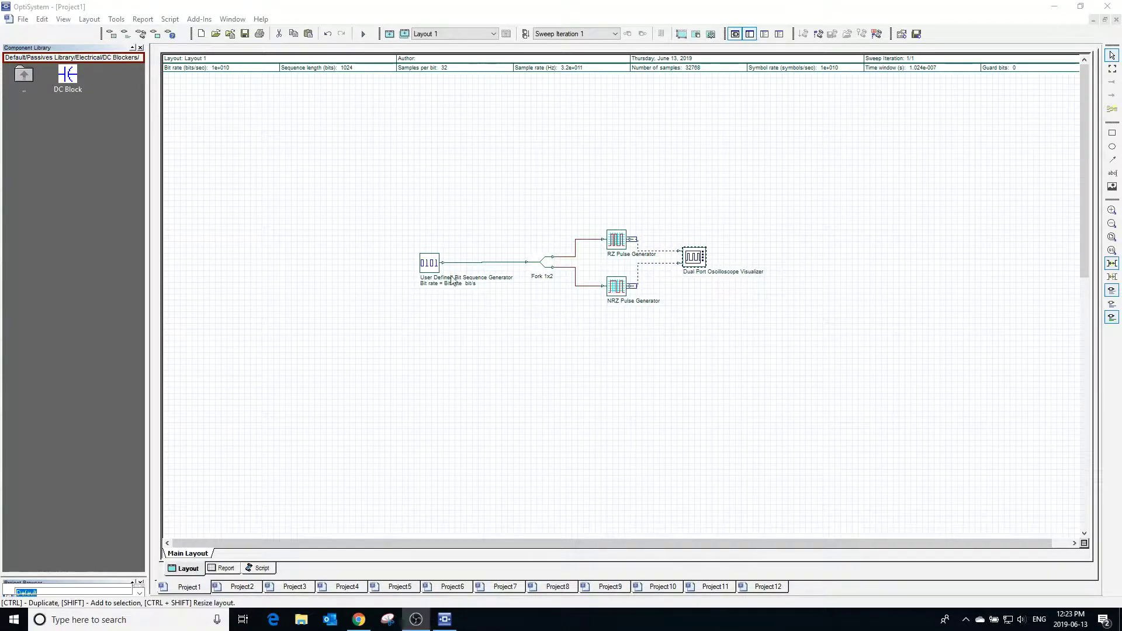
# Review the bit sequence generator settings and run the Project1 simulation
pyautogui.doubleClick(434, 267)
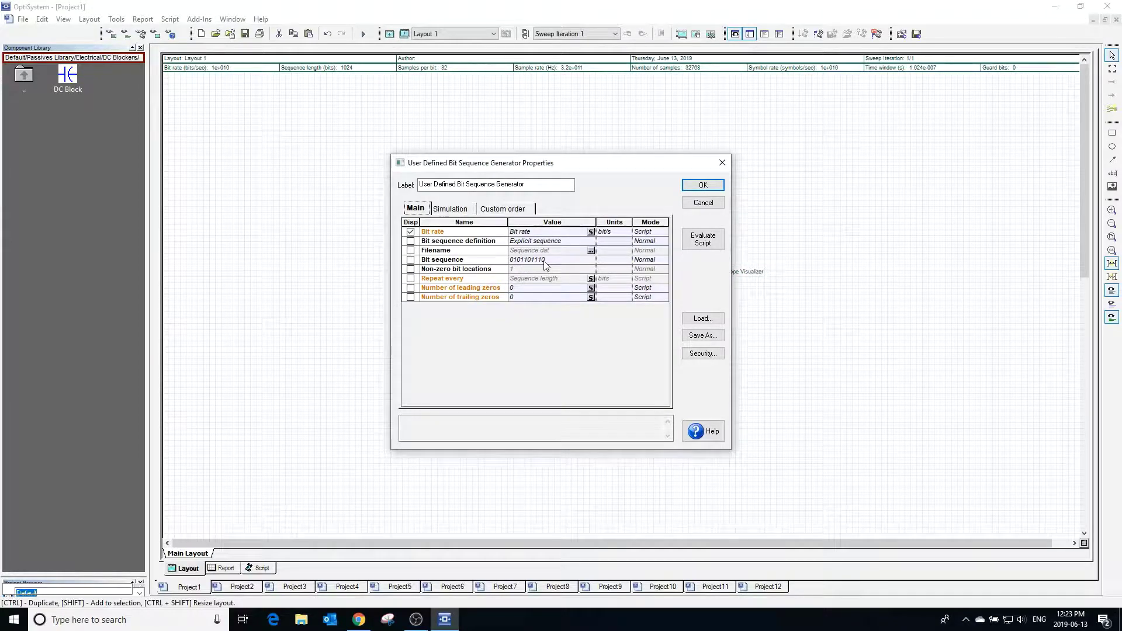
pyautogui.click(703, 185)
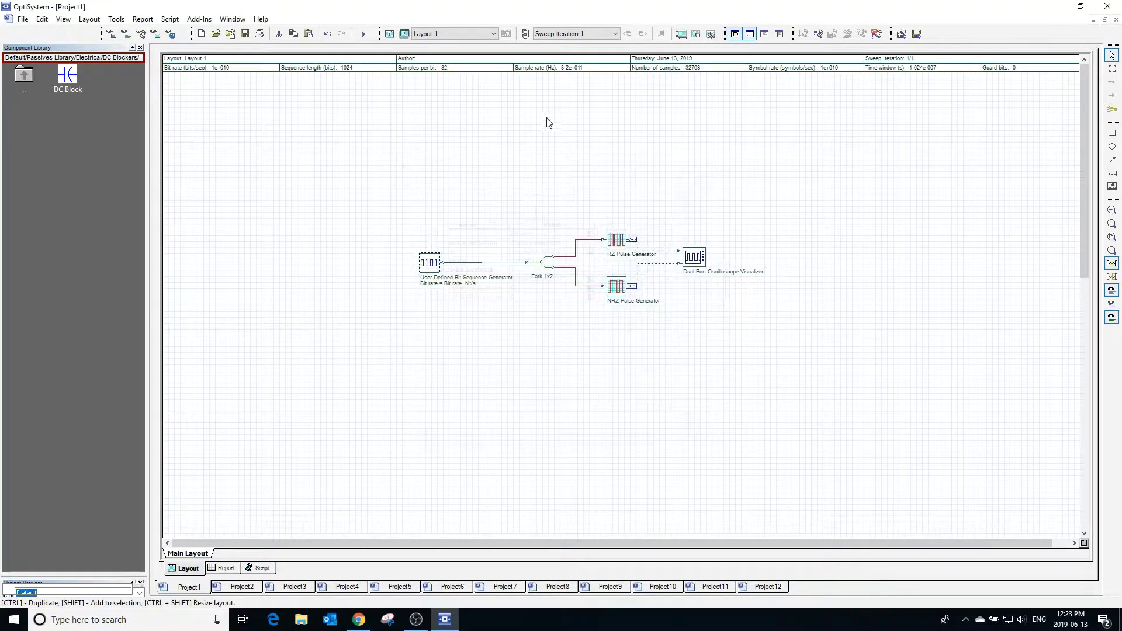
pyautogui.click(362, 35)
pyautogui.click(707, 178)
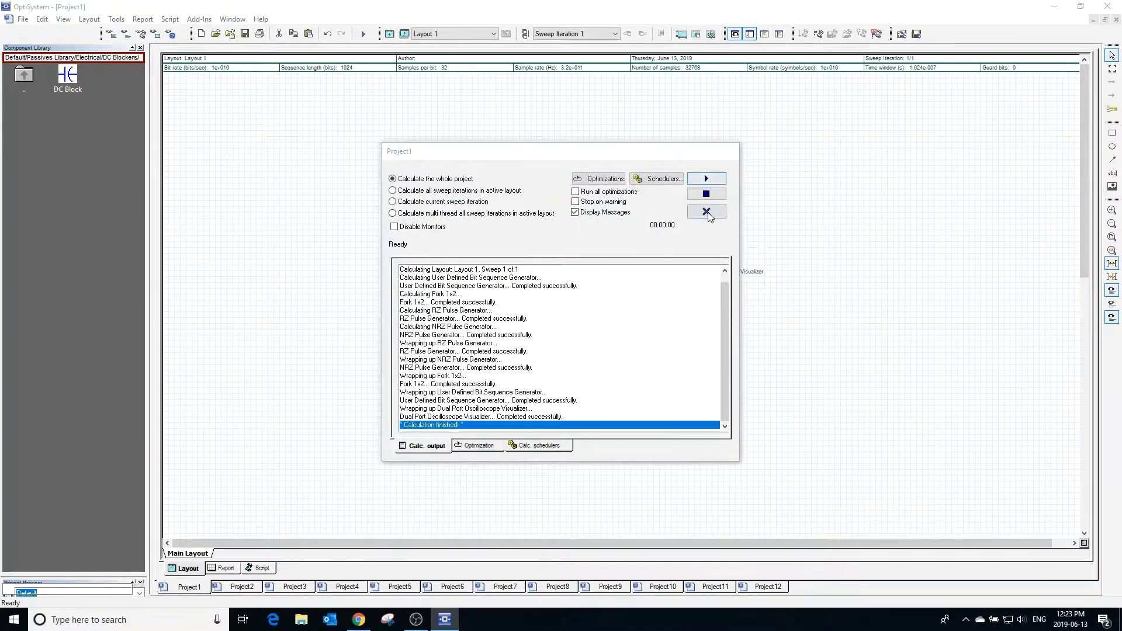
pyautogui.click(708, 213)
# Compare the RZ and NRZ waveforms on the oscilloscope, then move to Project2
pyautogui.doubleClick(699, 264)
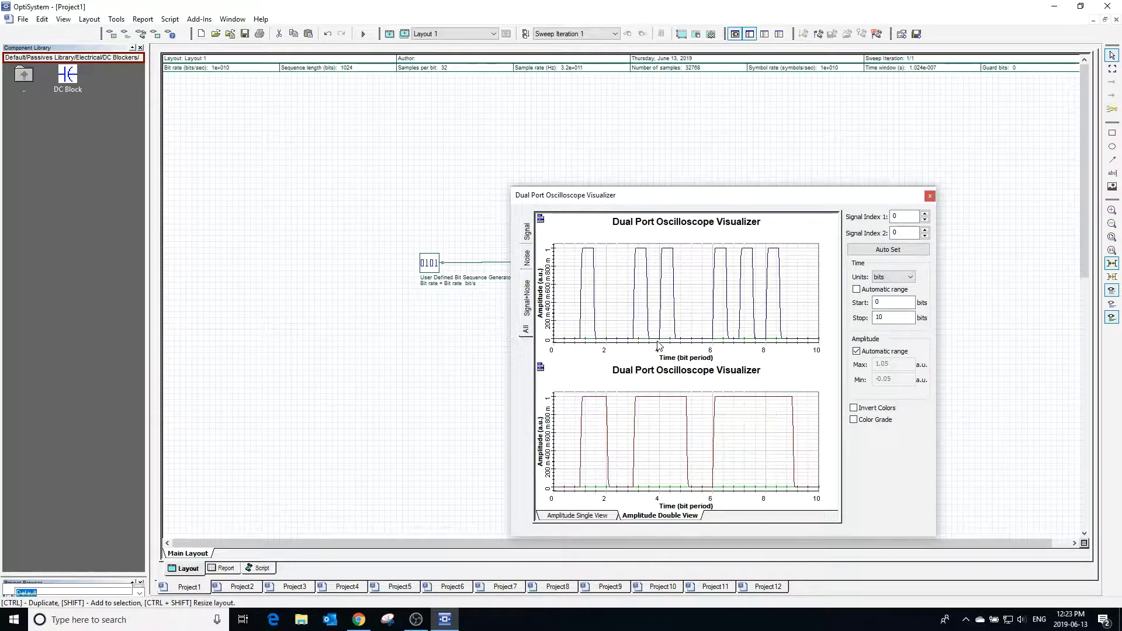
pyautogui.click(930, 196)
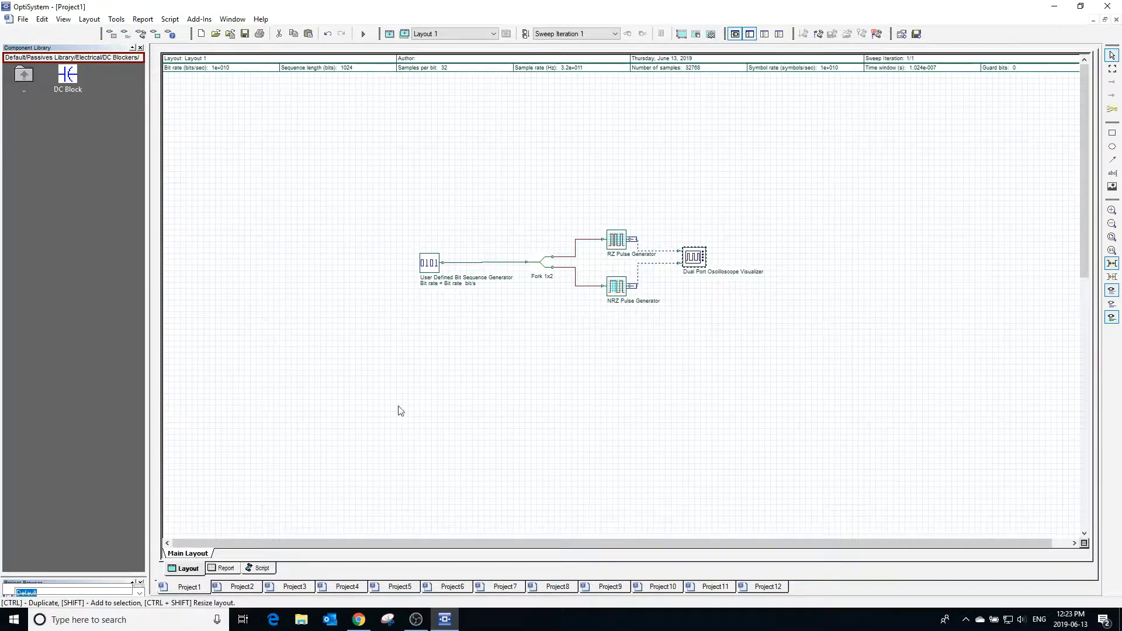
pyautogui.click(241, 586)
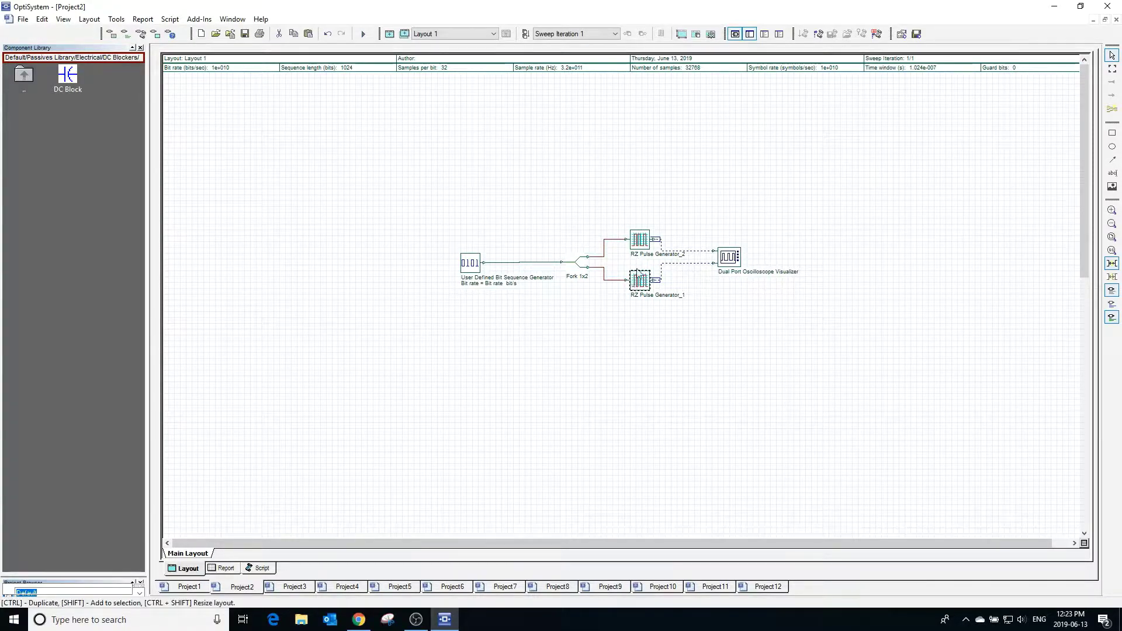
# Change RZ Pulse Generator_2's rectangle shape to Linear and begin the Project2 calculation
pyautogui.doubleClick(645, 244)
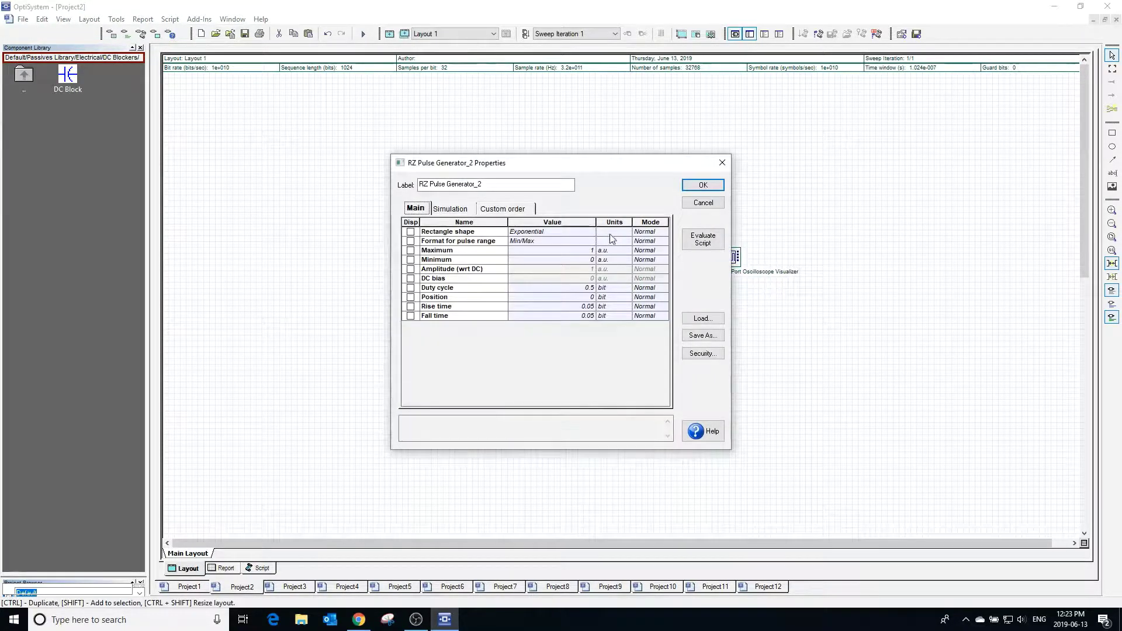
pyautogui.click(549, 232)
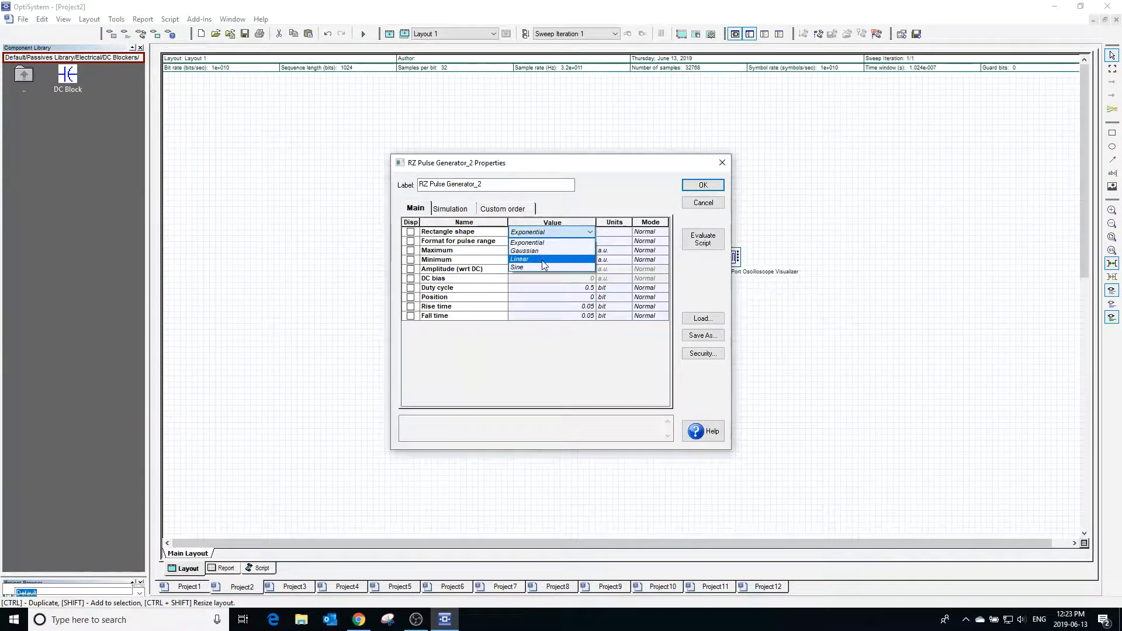
pyautogui.click(541, 261)
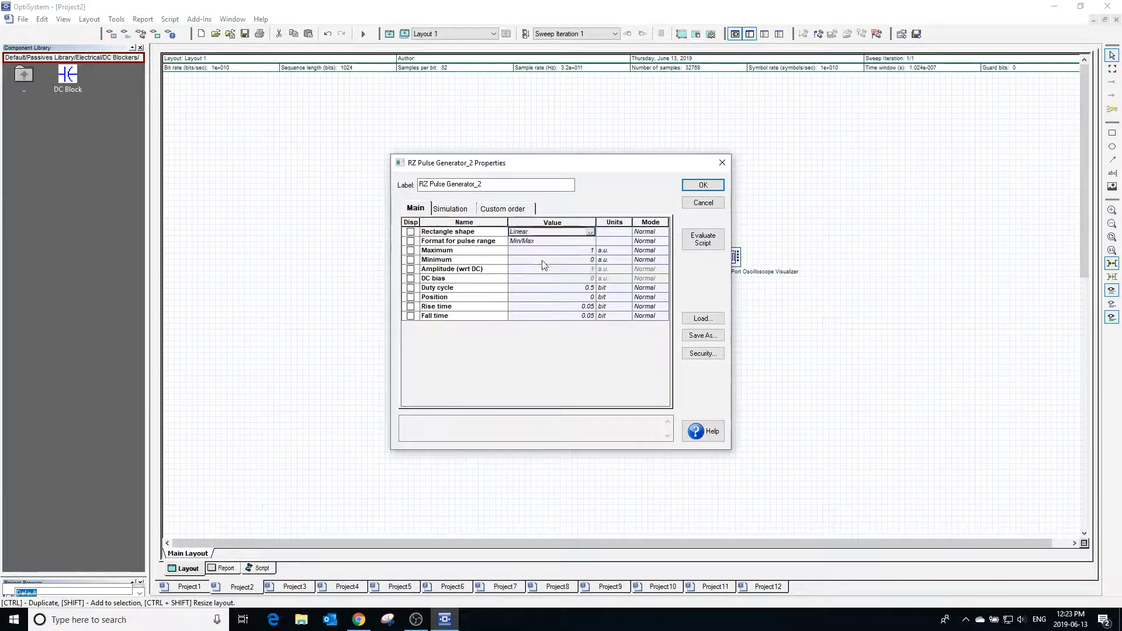
pyautogui.click(703, 185)
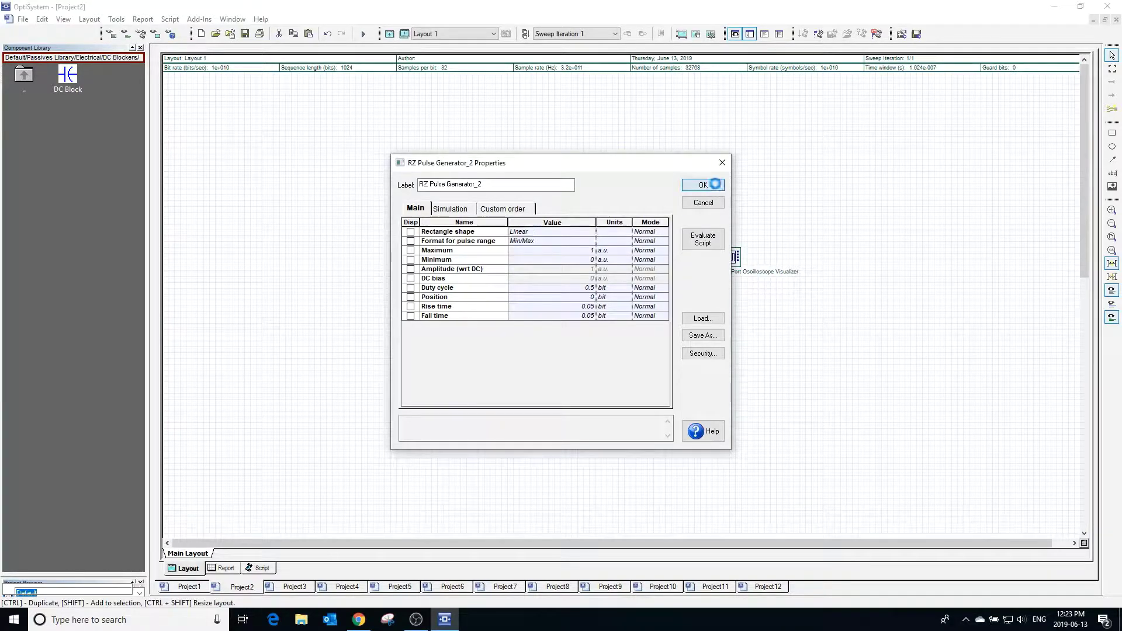
pyautogui.click(362, 34)
# Run the Project2 calculation and view both RZ waveforms with oscilloscope stop time at 3 bits
pyautogui.click(706, 178)
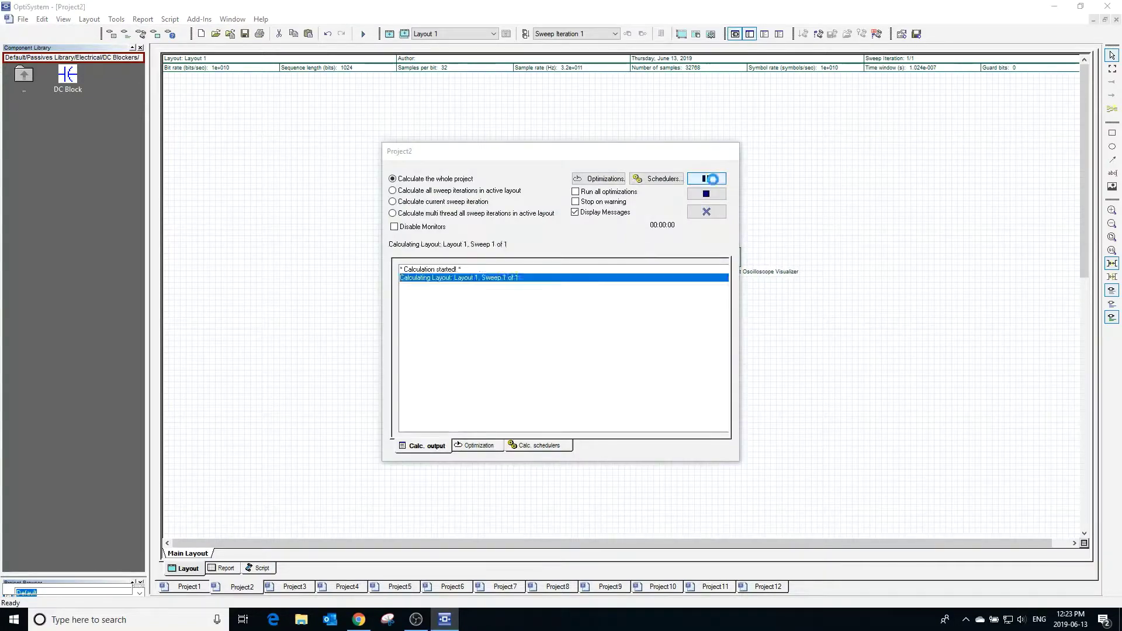
pyautogui.click(706, 212)
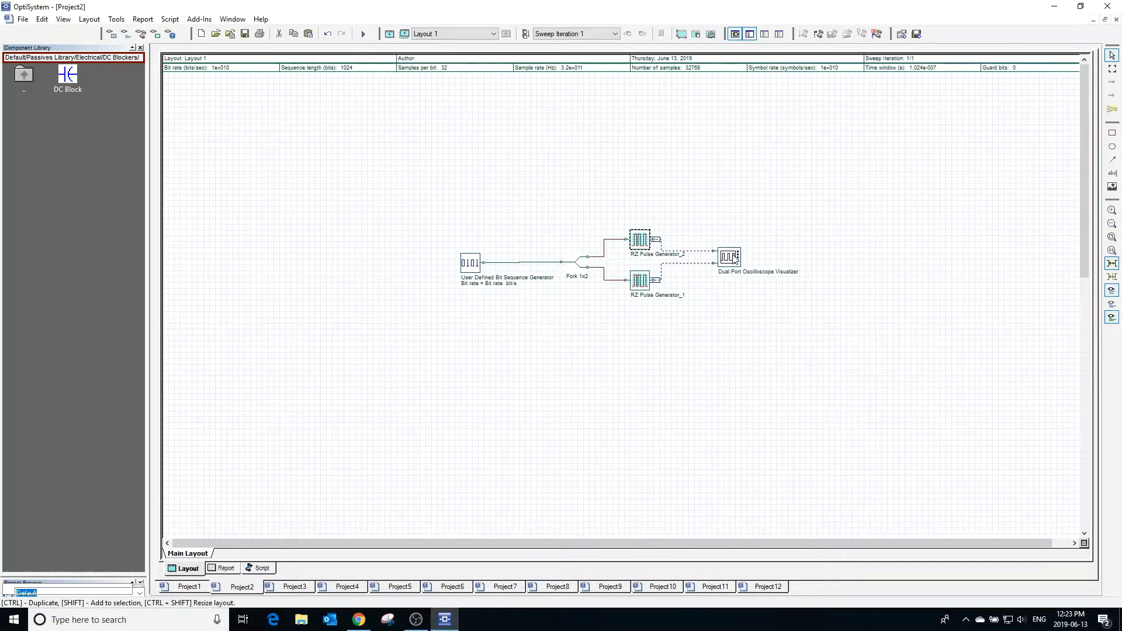
pyautogui.doubleClick(733, 257)
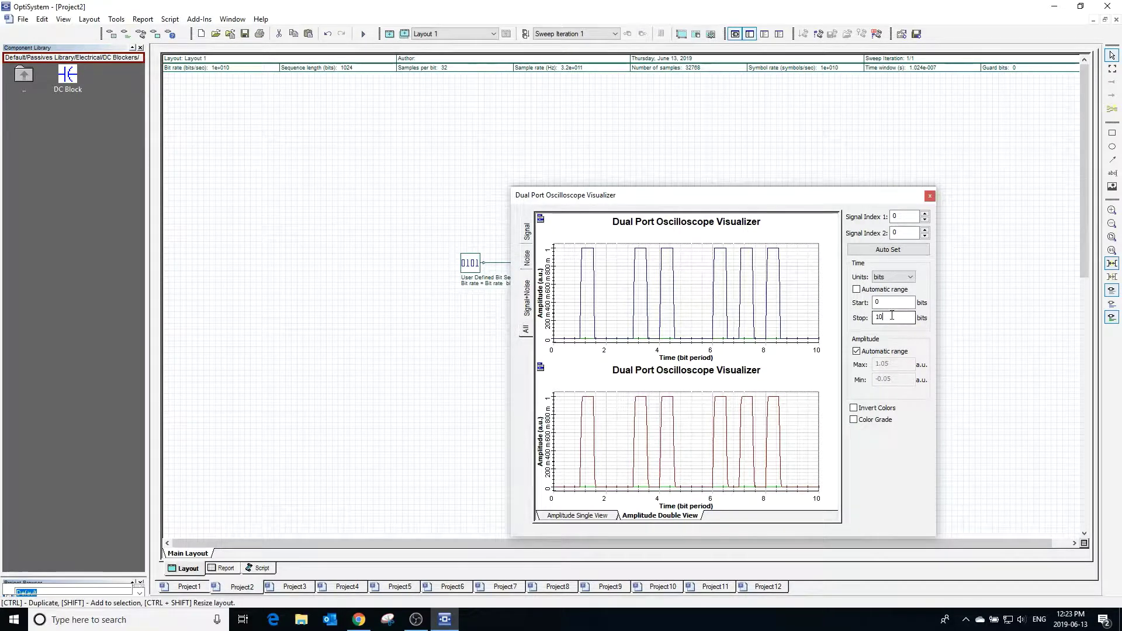
pyautogui.moveTo(891, 315); pyautogui.dragTo(877, 317)
pyautogui.write('3')
pyautogui.press('Return')
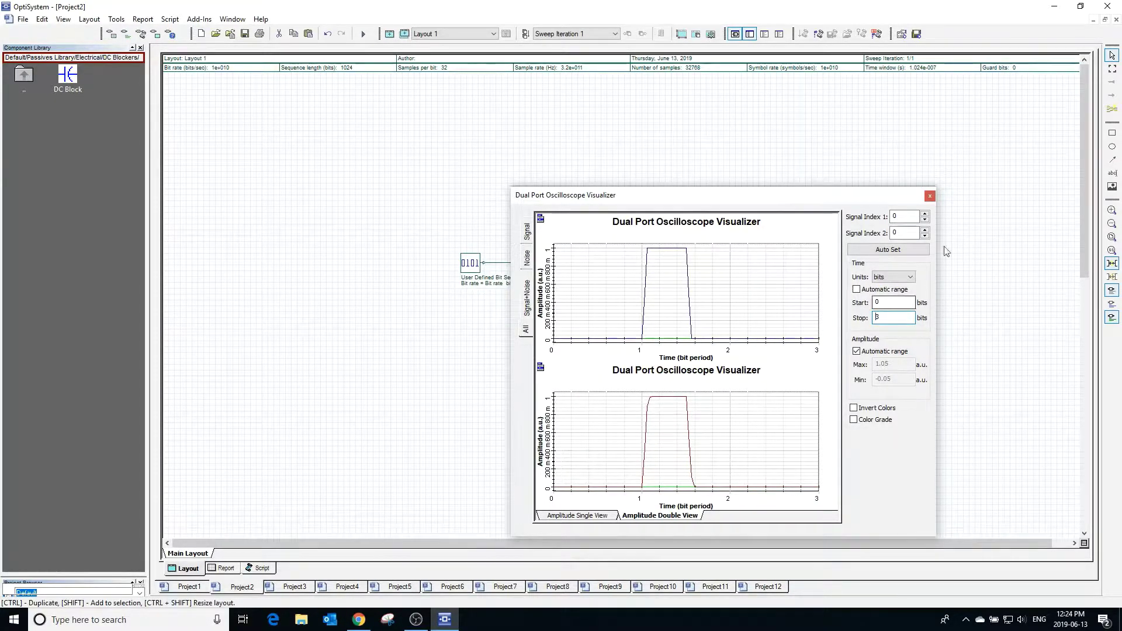
pyautogui.click(933, 195)
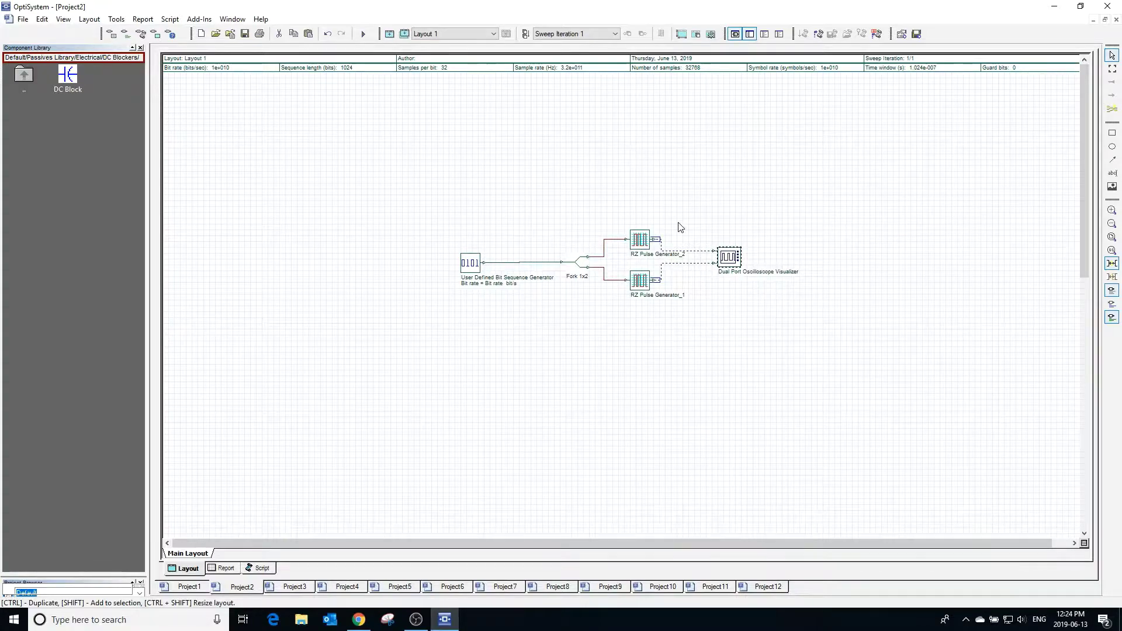
# Set RZ Pulse Generator_2 to Exponential shape, DC Bias/Amplitude format, amplitude 2, DC bias 1
pyautogui.doubleClick(642, 240)
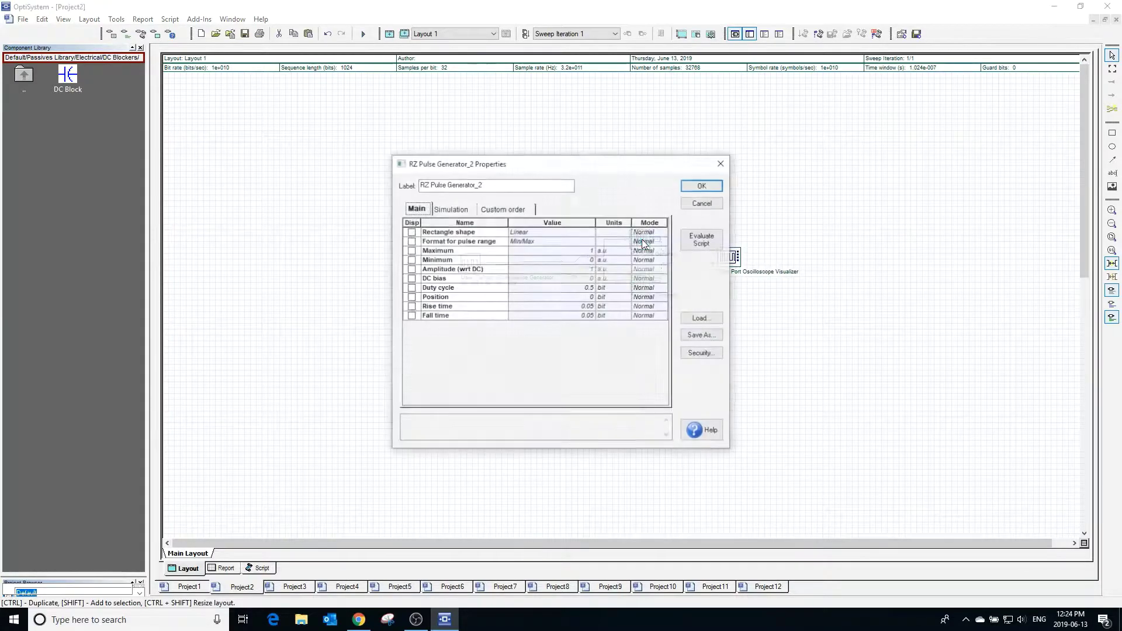
pyautogui.click(539, 236)
pyautogui.click(538, 242)
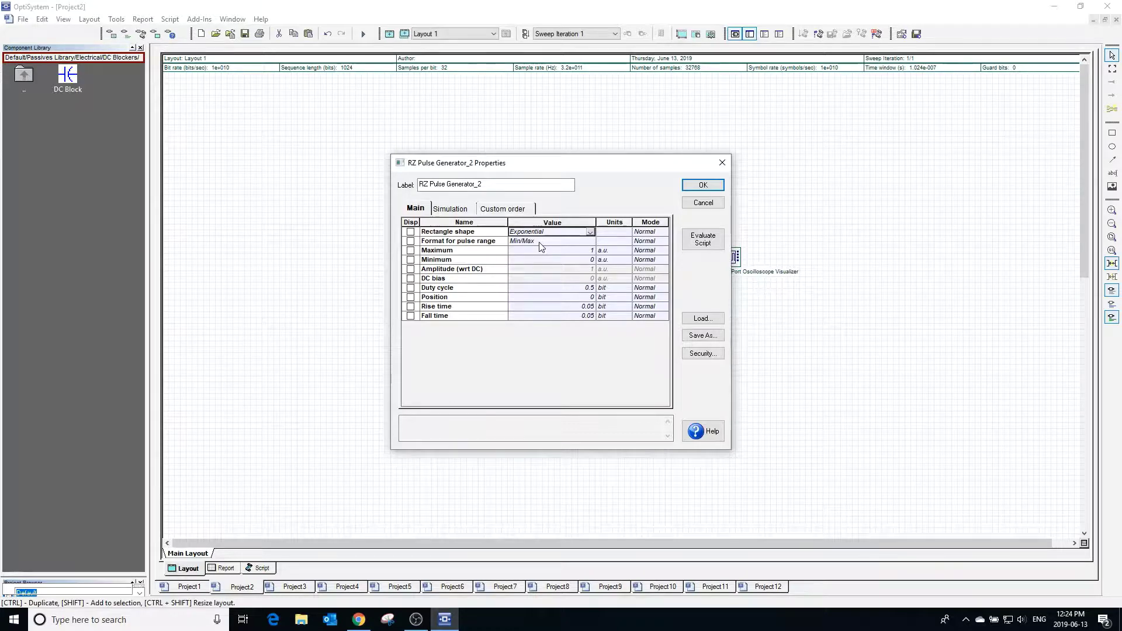
pyautogui.click(538, 241)
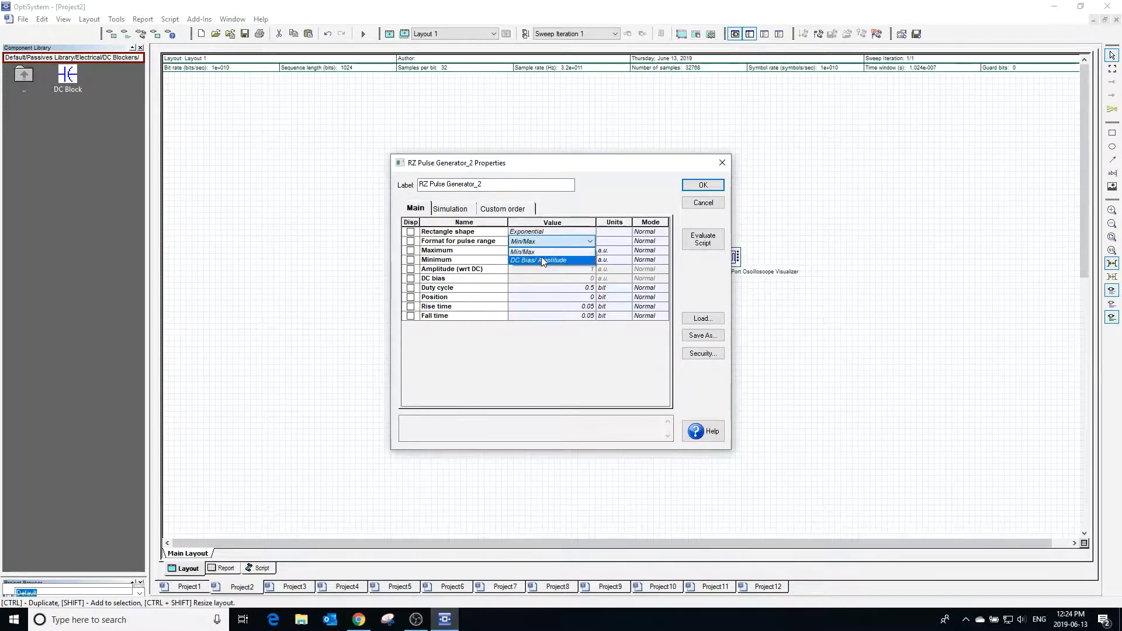
pyautogui.click(542, 260)
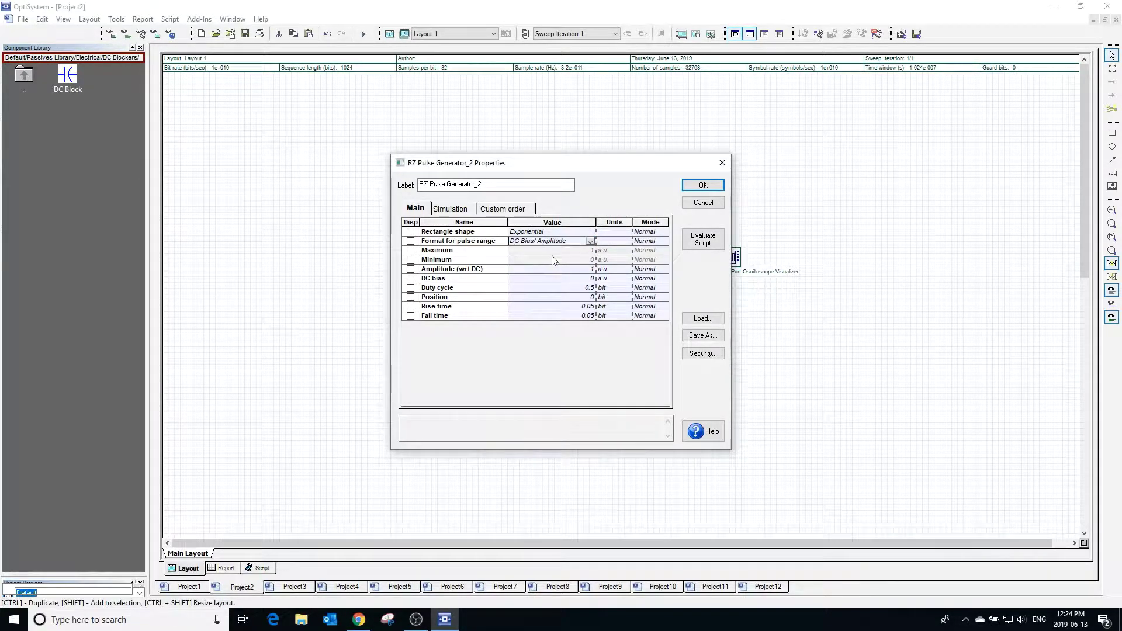
pyautogui.click(591, 269)
pyautogui.click(592, 269)
pyautogui.write('2')
pyautogui.click(592, 279)
pyautogui.write('1')
pyautogui.click(702, 184)
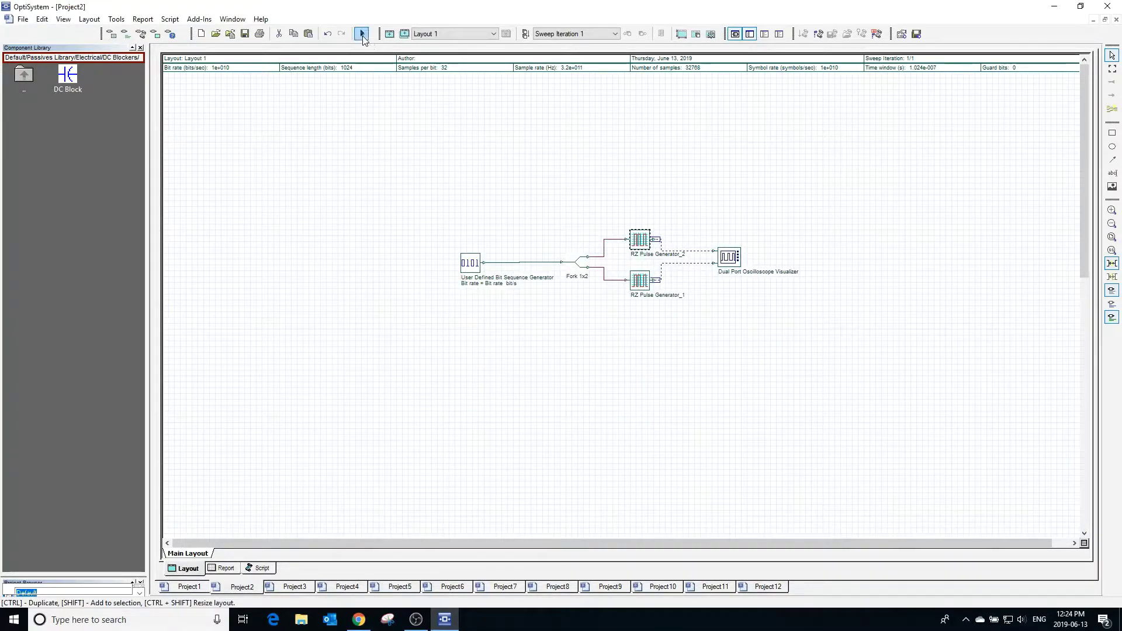
# Recalculate Project2 and check that the upper oscilloscope pulse now peaks near 3 a.u
pyautogui.click(362, 34)
pyautogui.click(696, 177)
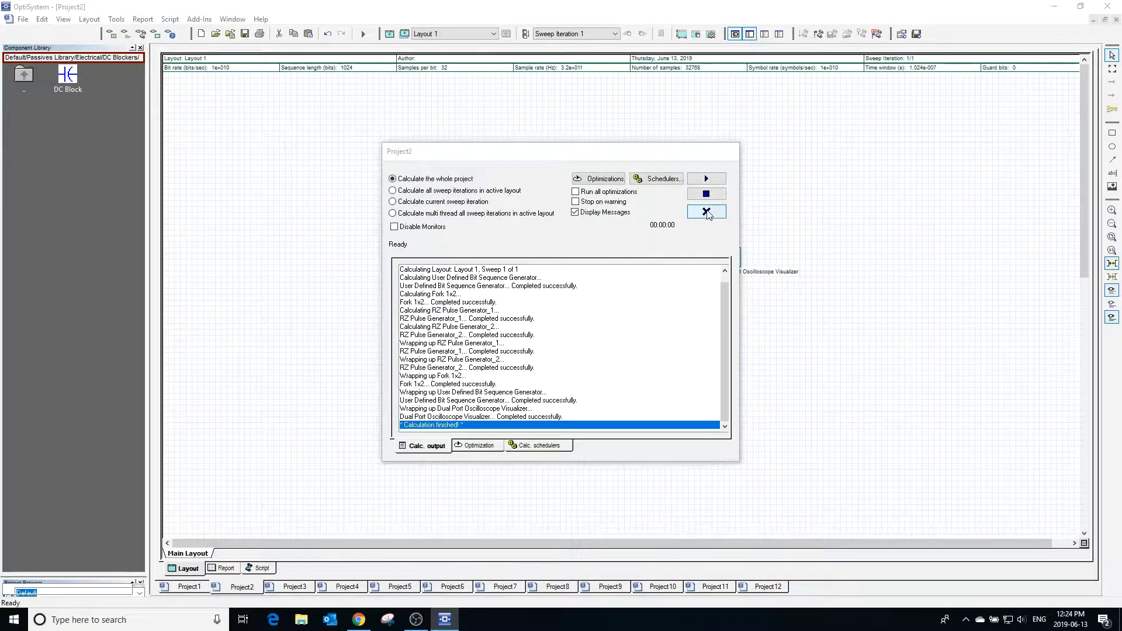
pyautogui.click(706, 212)
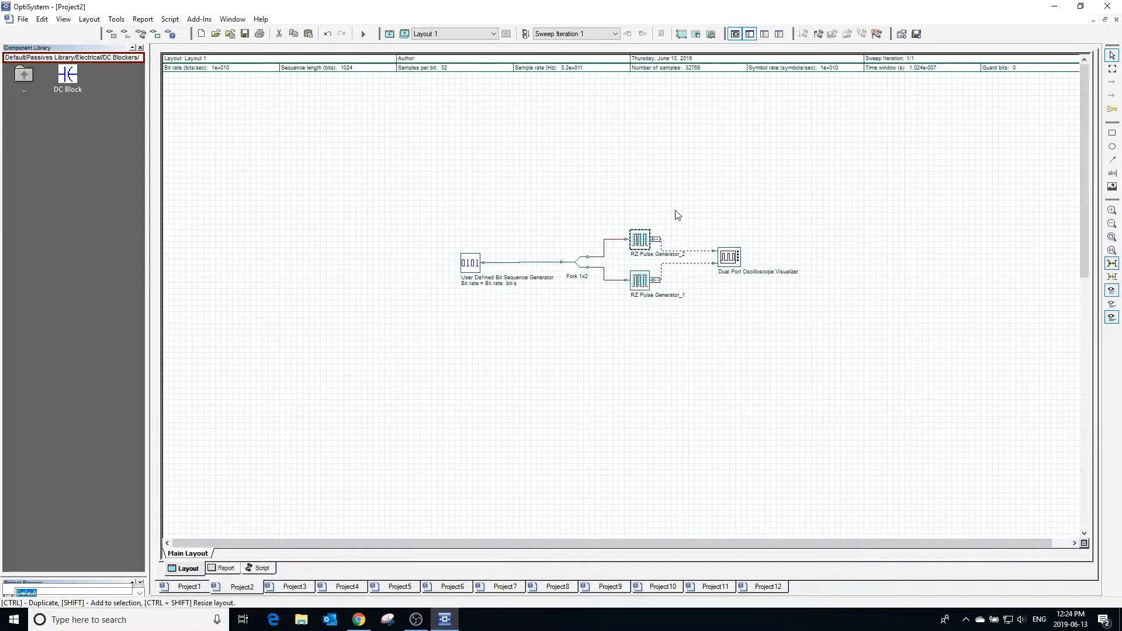
pyautogui.doubleClick(727, 257)
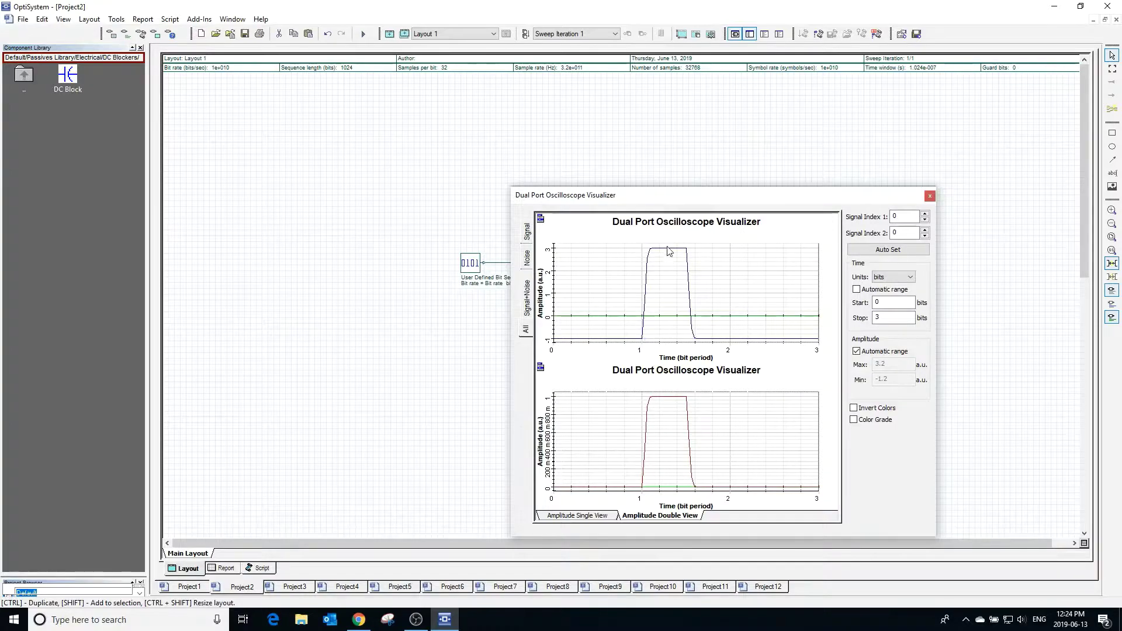
pyautogui.click(929, 196)
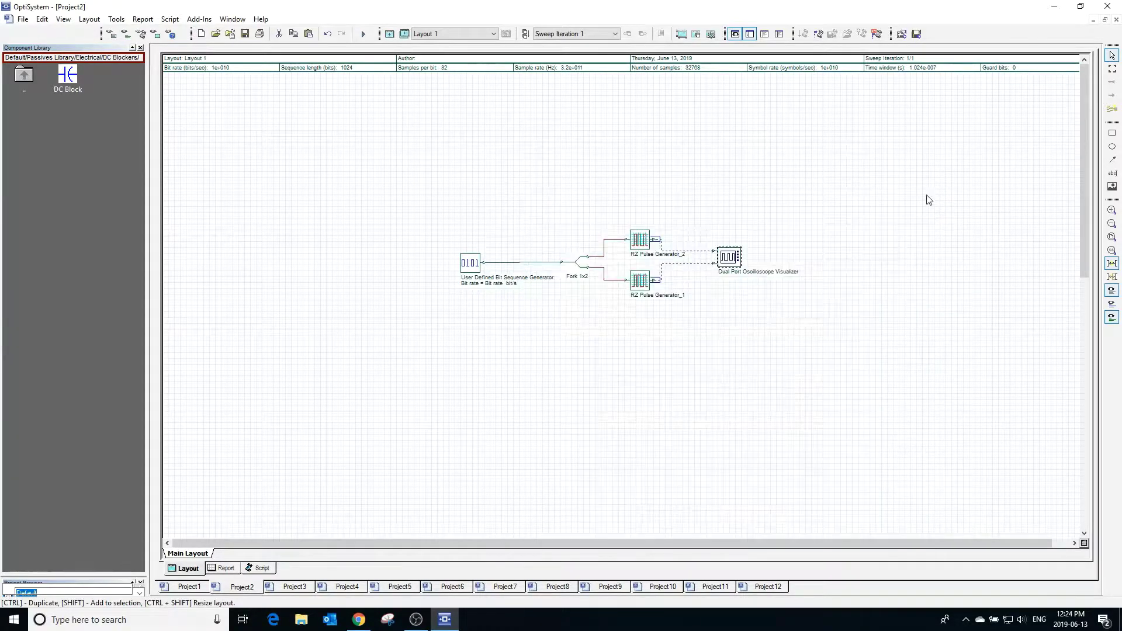
# Switch RZ Pulse Generator_2's pulse range format to Min/Max and its duty cycle to 0.8
pyautogui.doubleClick(653, 240)
pyautogui.click(581, 244)
pyautogui.click(578, 253)
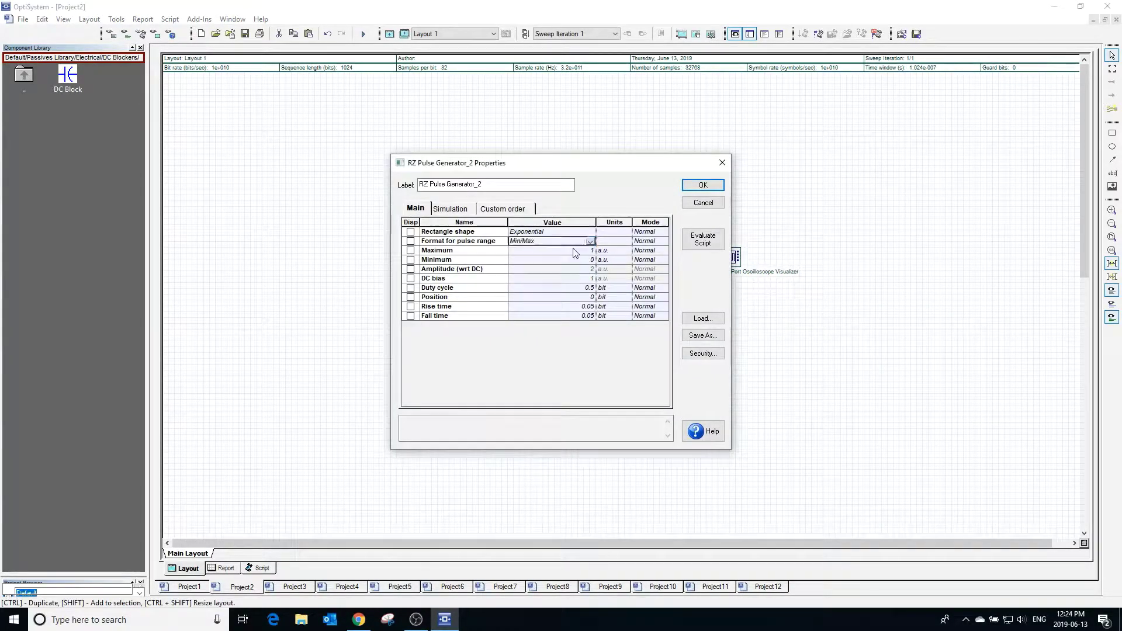
pyautogui.click(589, 288)
pyautogui.moveTo(591, 287); pyautogui.dragTo(595, 288)
pyautogui.write('8')
pyautogui.press('Return')
pyautogui.click(705, 188)
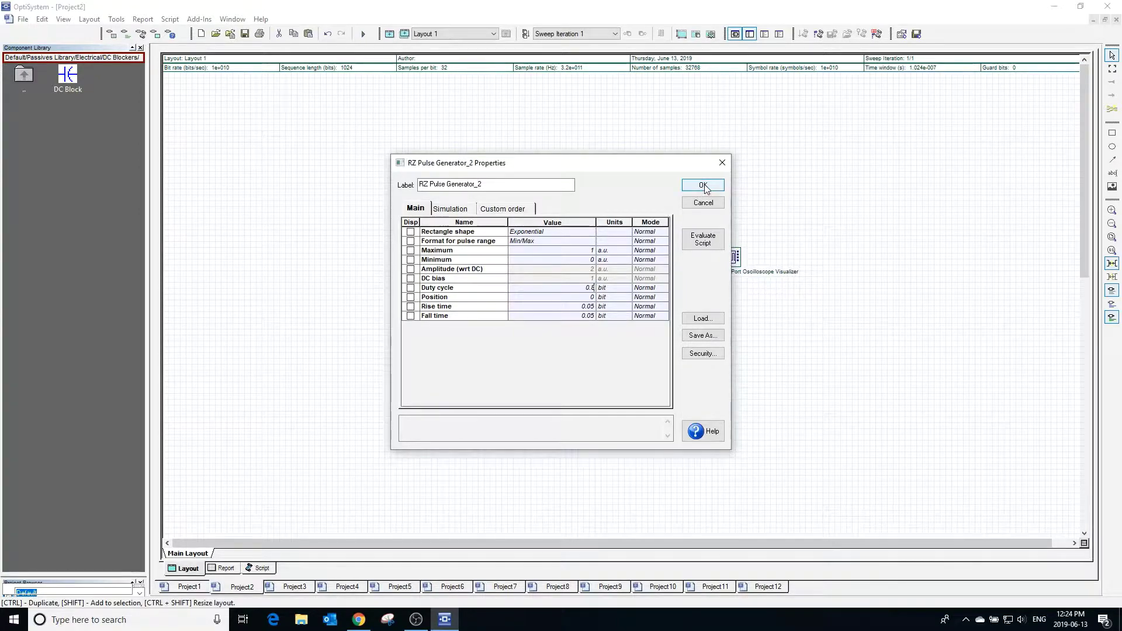
# Recalculate the project and compare the two RZ pulses, the upper now wider, on the oscilloscope
pyautogui.click(362, 33)
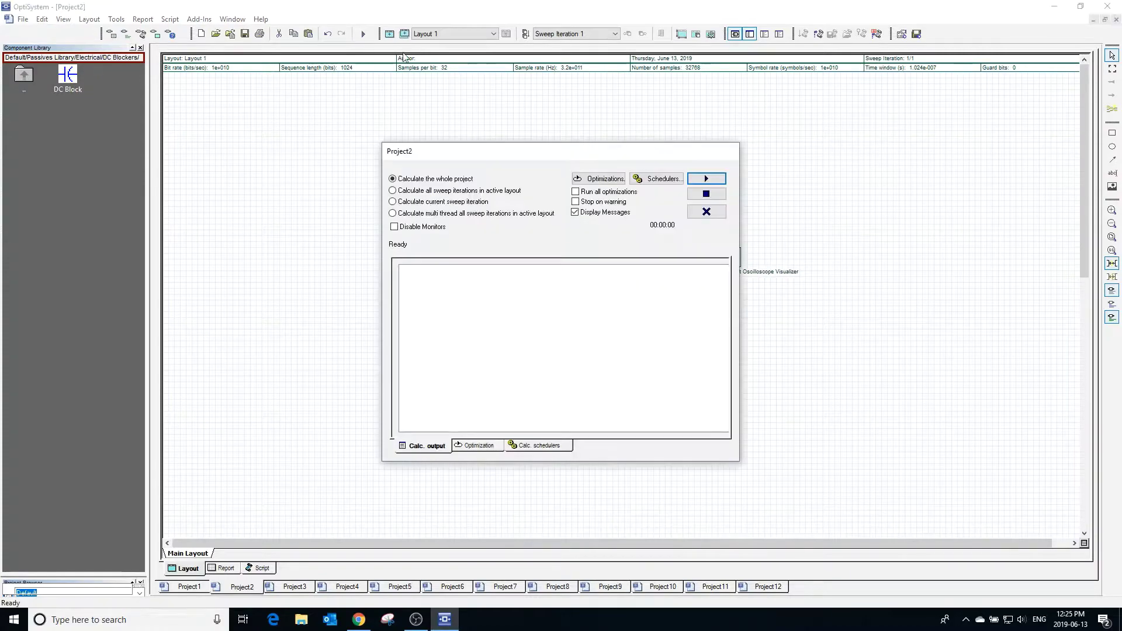
pyautogui.click(706, 179)
pyautogui.click(706, 211)
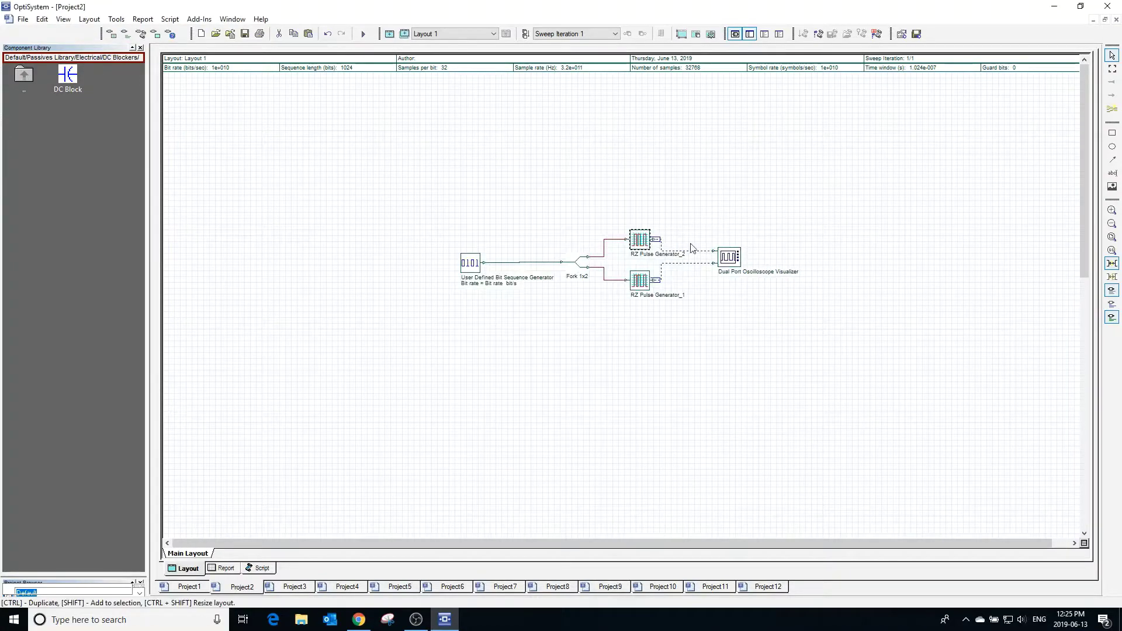
pyautogui.doubleClick(730, 257)
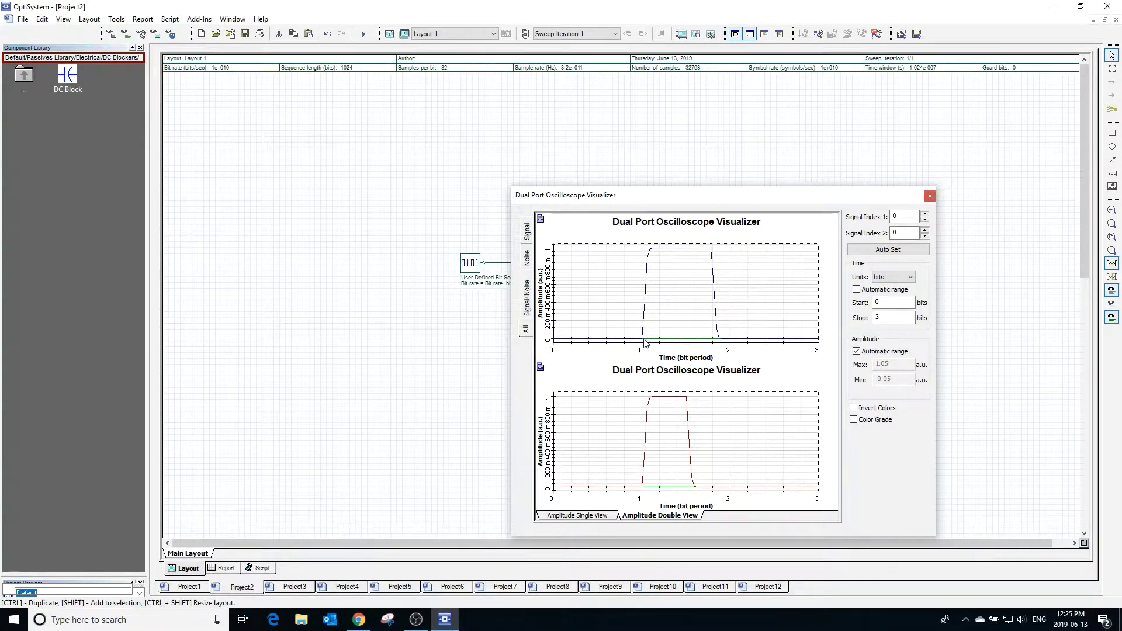
pyautogui.click(930, 195)
# Give RZ Pulse Generator_2 a duty cycle of 0.5 and a position of 0.25 bit
pyautogui.doubleClick(643, 243)
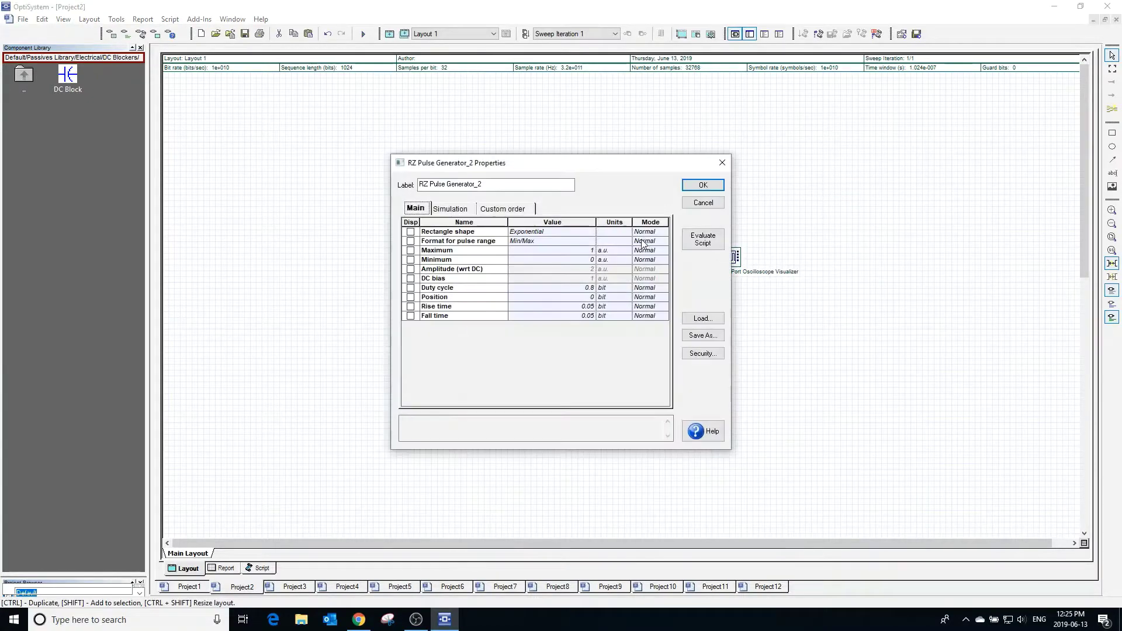
pyautogui.doubleClick(579, 287)
pyautogui.press('BackSpace')
pyautogui.press('BackSpace')
pyautogui.doubleClick(592, 297)
pyautogui.write('0.25')
pyautogui.press('Tab')
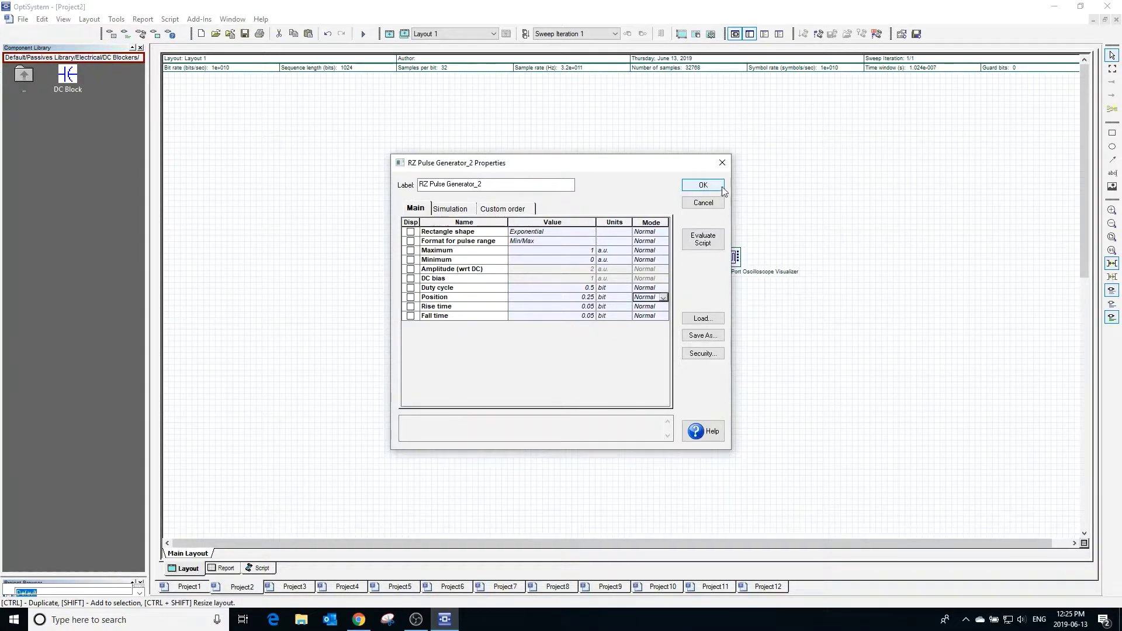
pyautogui.click(703, 185)
# Rerun the simulation and view the narrower, later-shifted pulse on the oscilloscope
pyautogui.click(363, 34)
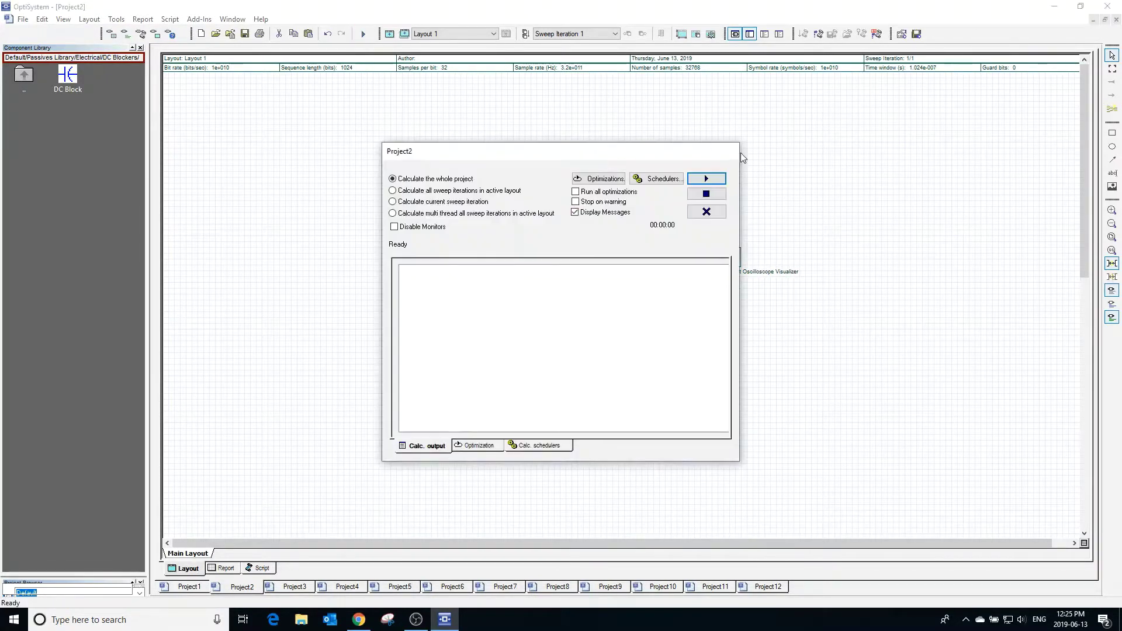
pyautogui.click(706, 212)
pyautogui.doubleClick(728, 258)
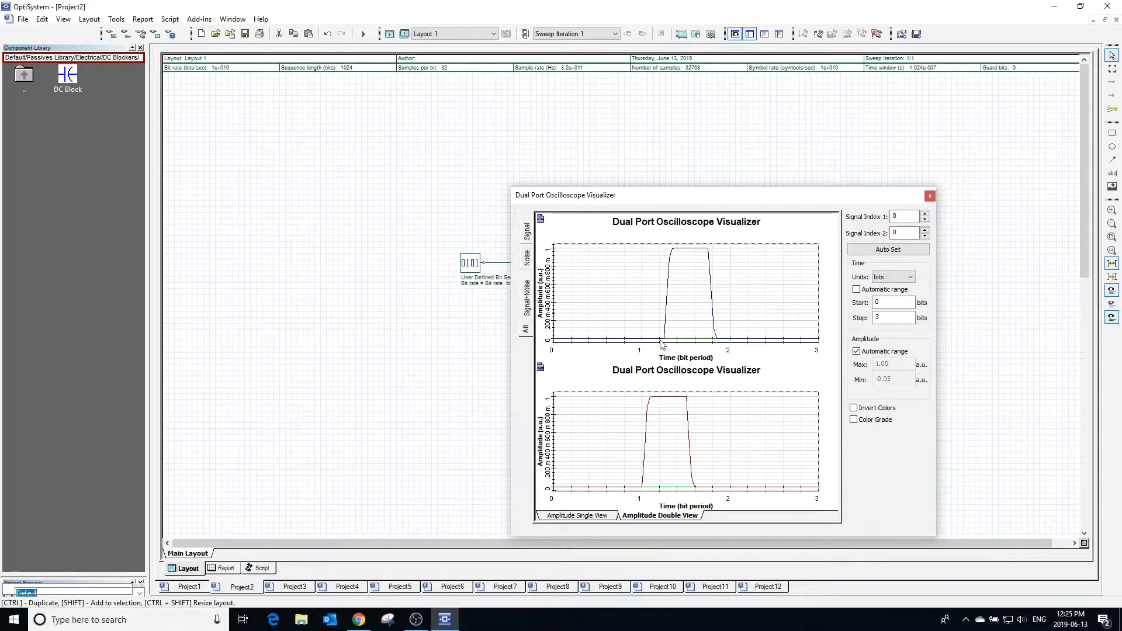
pyautogui.click(929, 196)
pyautogui.doubleClick(645, 250)
# Reset RZ Pulse Generator_2's position to 0 and set its fall time to 0.1
pyautogui.click(583, 297)
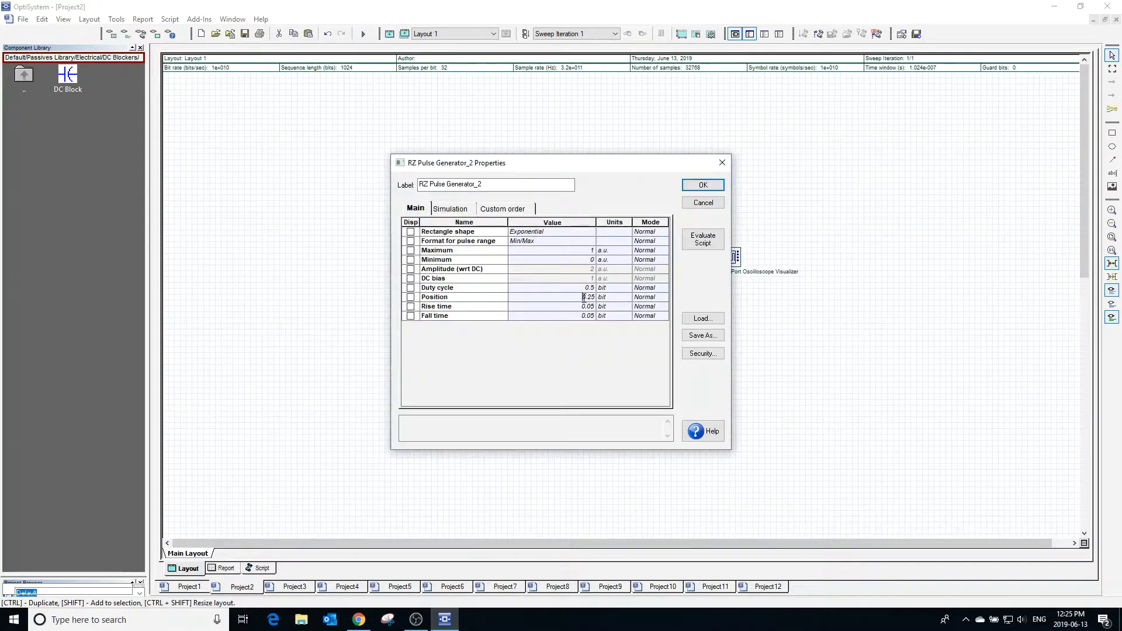
pyautogui.write('0')
pyautogui.click(590, 306)
pyautogui.click(590, 316)
pyautogui.write('0.1')
pyautogui.click(703, 185)
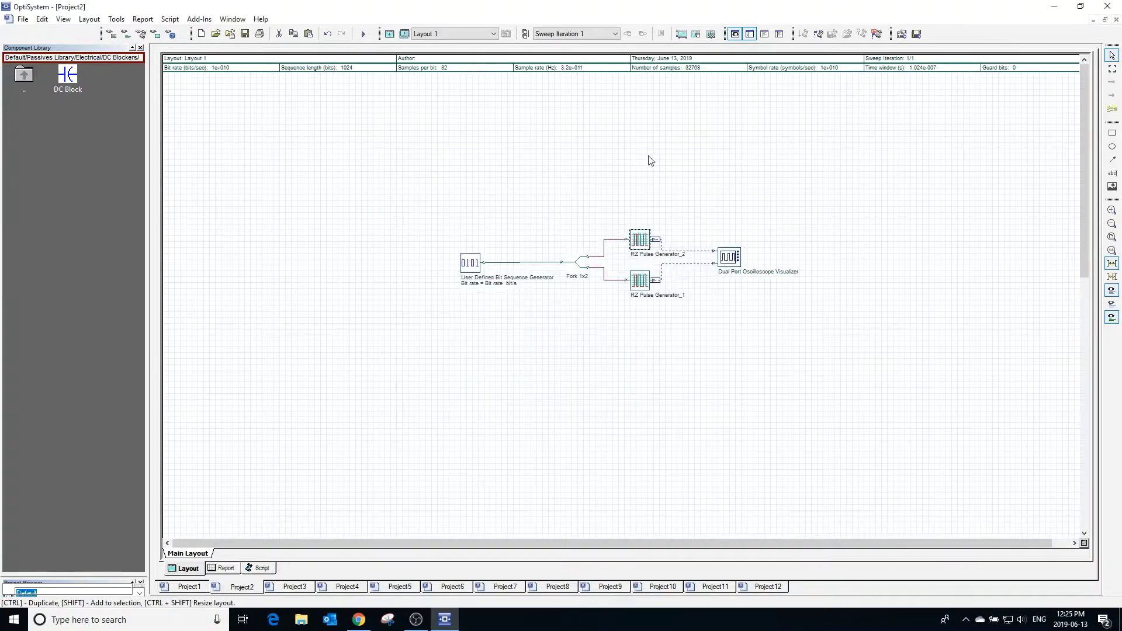
# Recalculate the project and inspect the softer-edged pulse on the oscilloscope
pyautogui.click(363, 33)
pyautogui.click(706, 178)
pyautogui.click(707, 212)
pyautogui.doubleClick(736, 262)
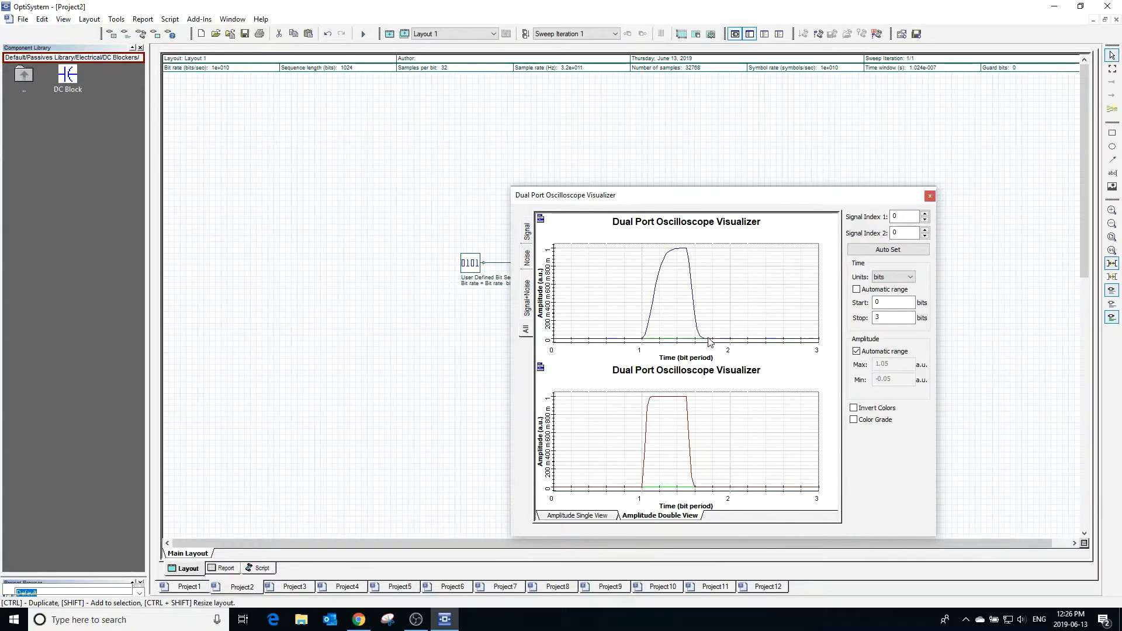
pyautogui.click(929, 195)
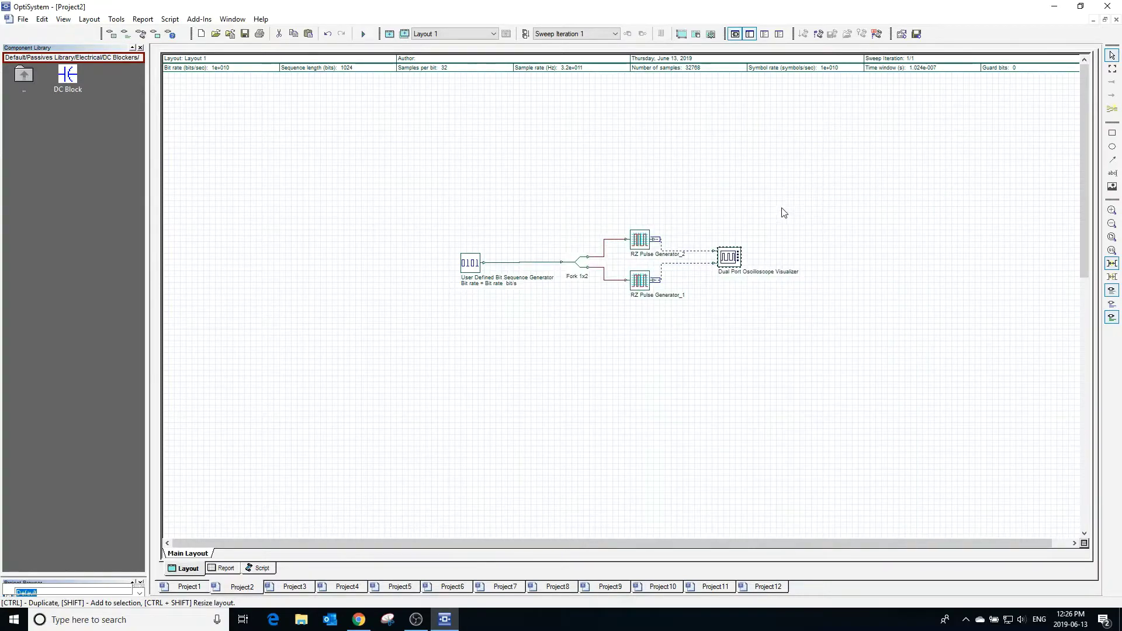
# Evaluate the Sample rate script expression on RZ Pulse Generator_2's Simulation tab
pyautogui.doubleClick(640, 240)
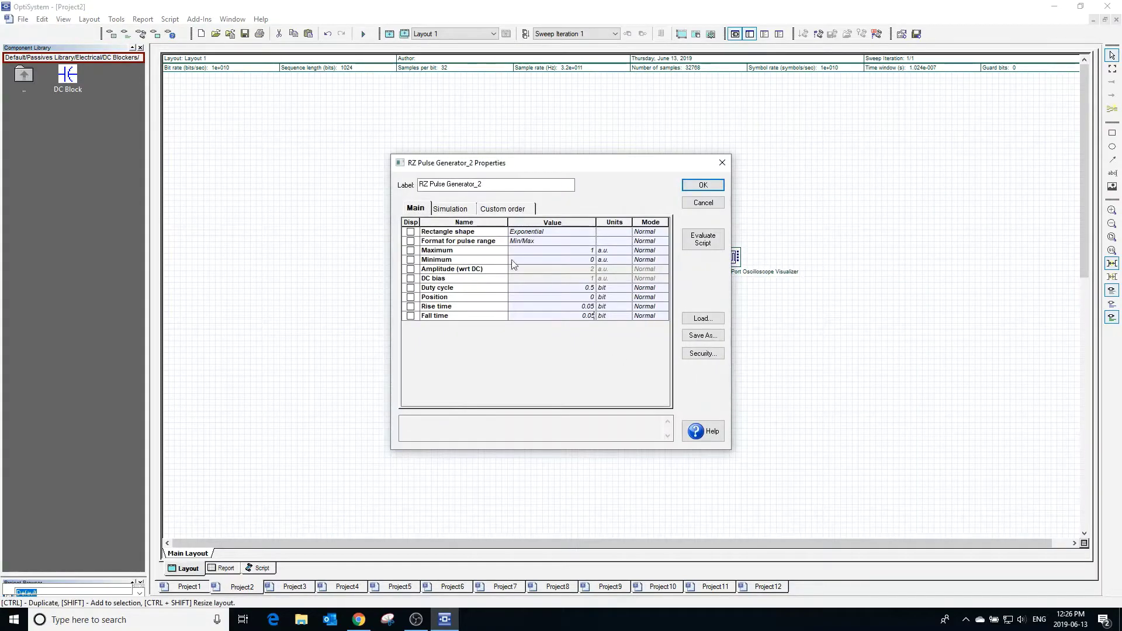
pyautogui.click(461, 211)
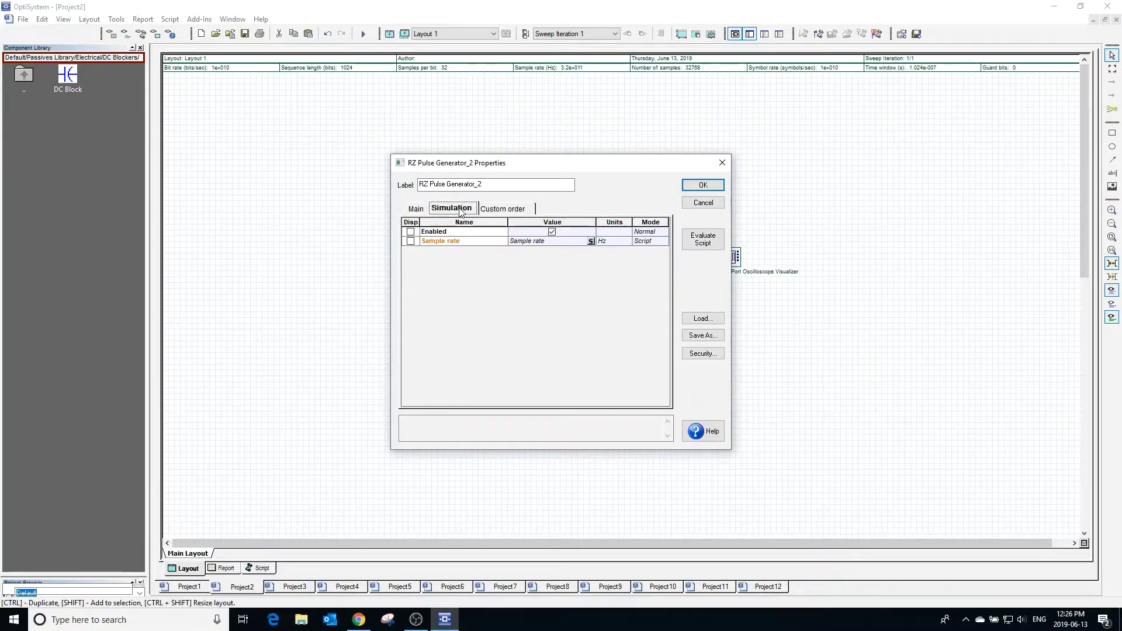
pyautogui.click(591, 242)
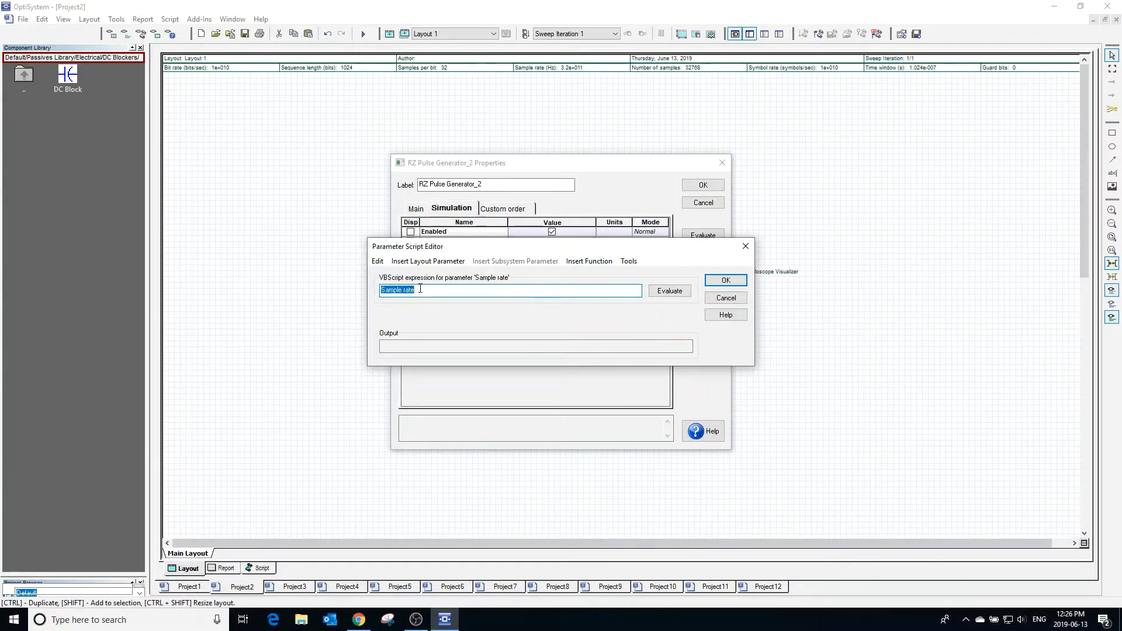
pyautogui.click(662, 294)
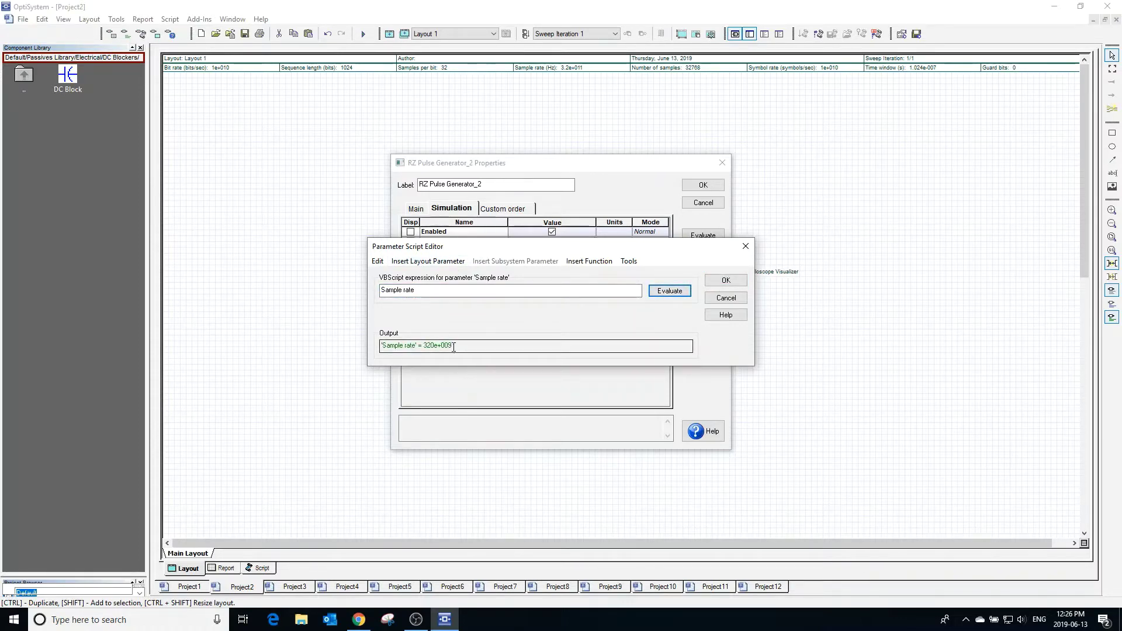
# Keep the Sample rate linked to the layout's 320e+009 Hz and bring up Layout 1 parameters
pyautogui.click(427, 261)
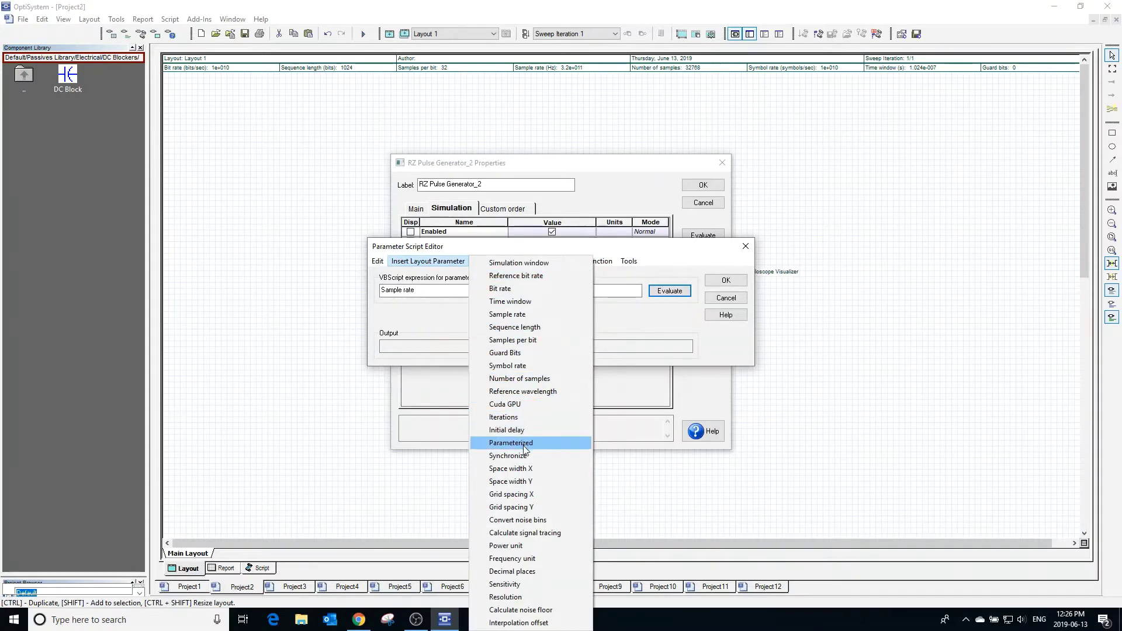
pyautogui.moveTo(588, 261)
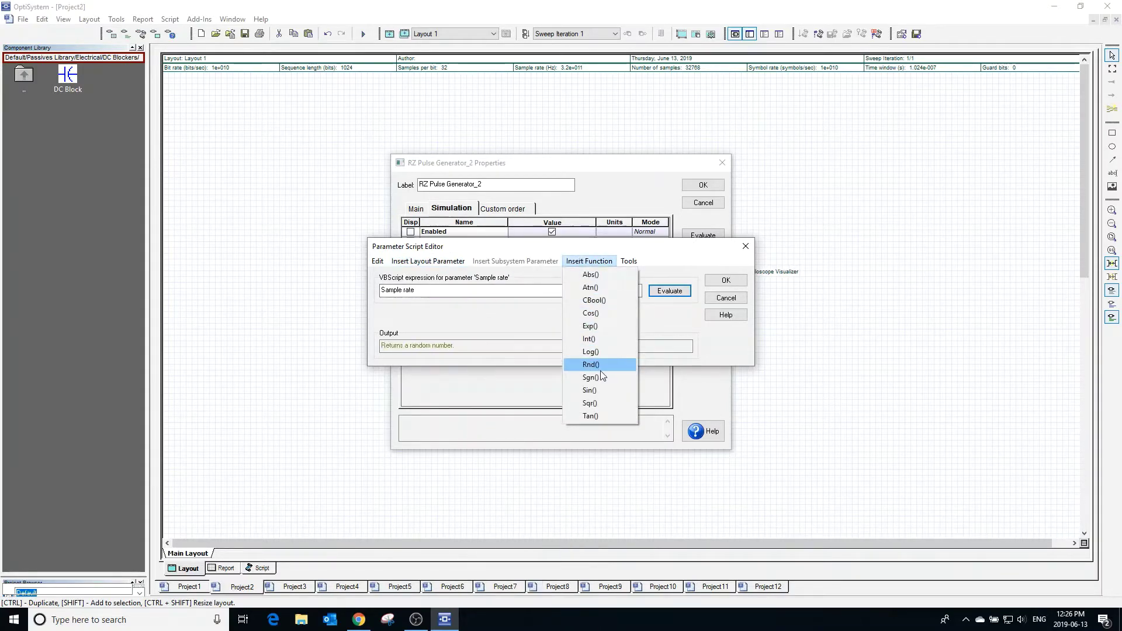
pyautogui.press('Escape')
pyautogui.click(725, 280)
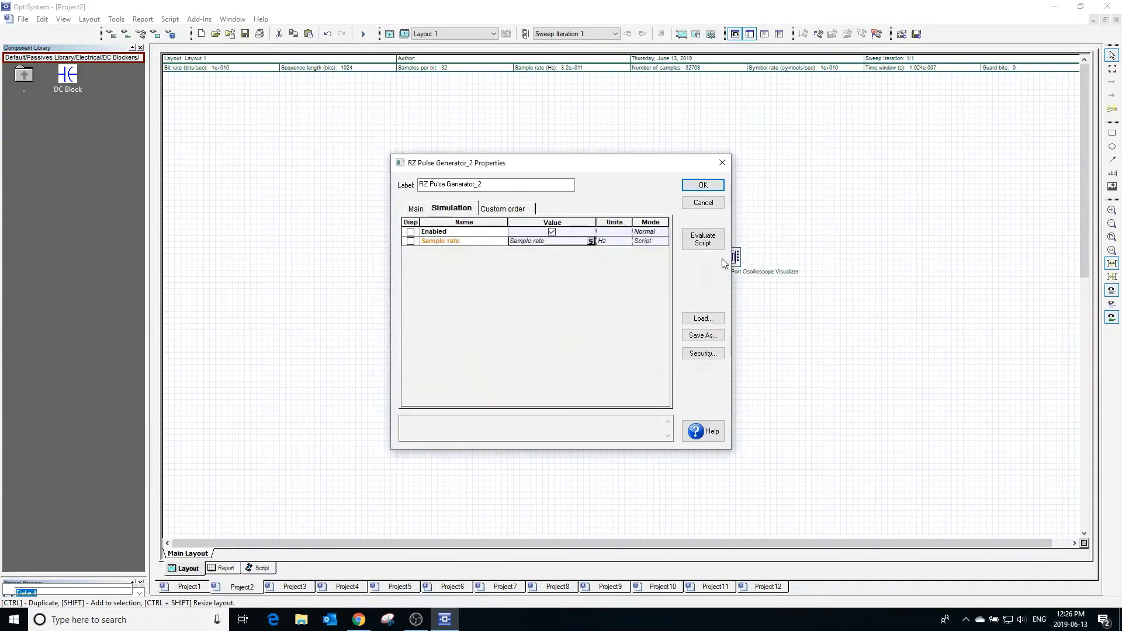
pyautogui.click(703, 186)
pyautogui.doubleClick(571, 69)
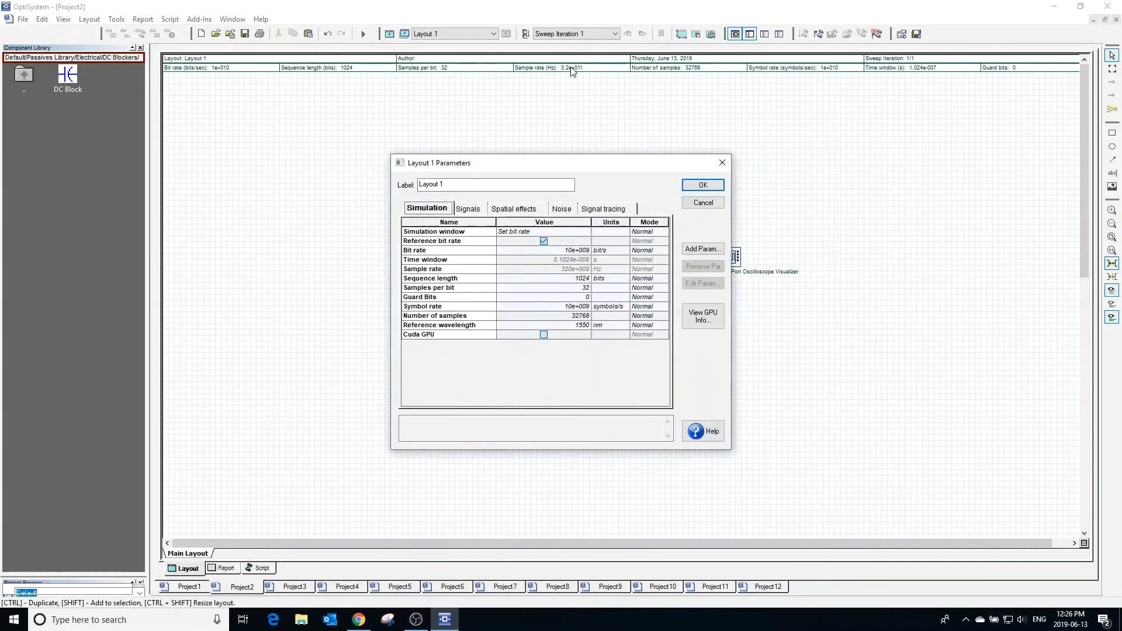
# Set the layout's simulation window to Set sample rate with 64 samples per bit
pyautogui.click(547, 232)
pyautogui.click(540, 259)
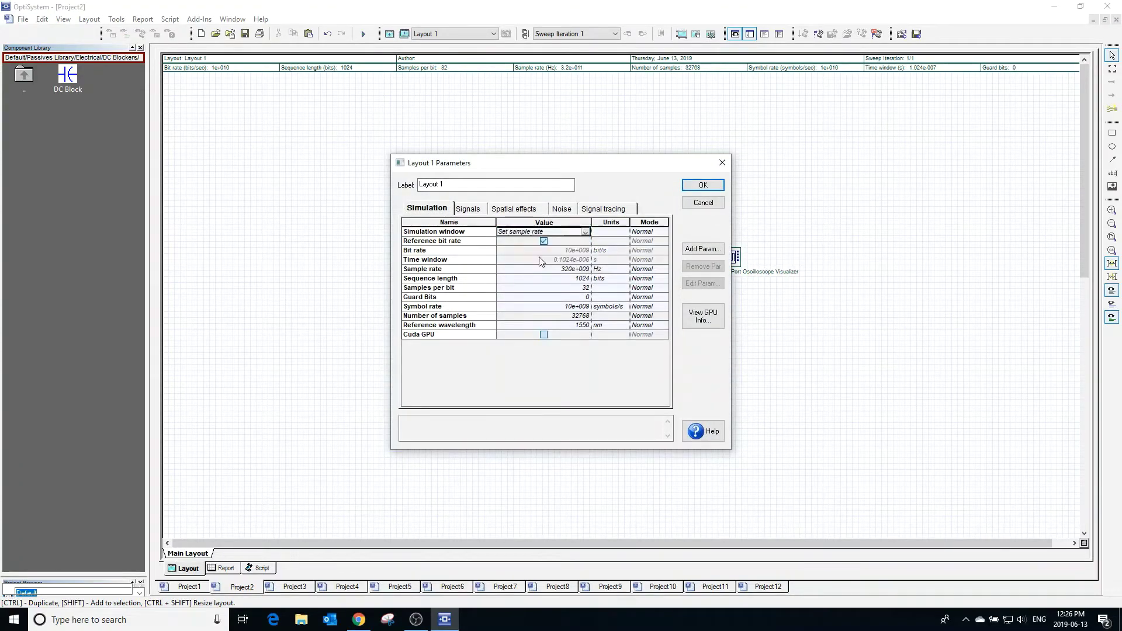
pyautogui.click(585, 288)
pyautogui.press('Tab')
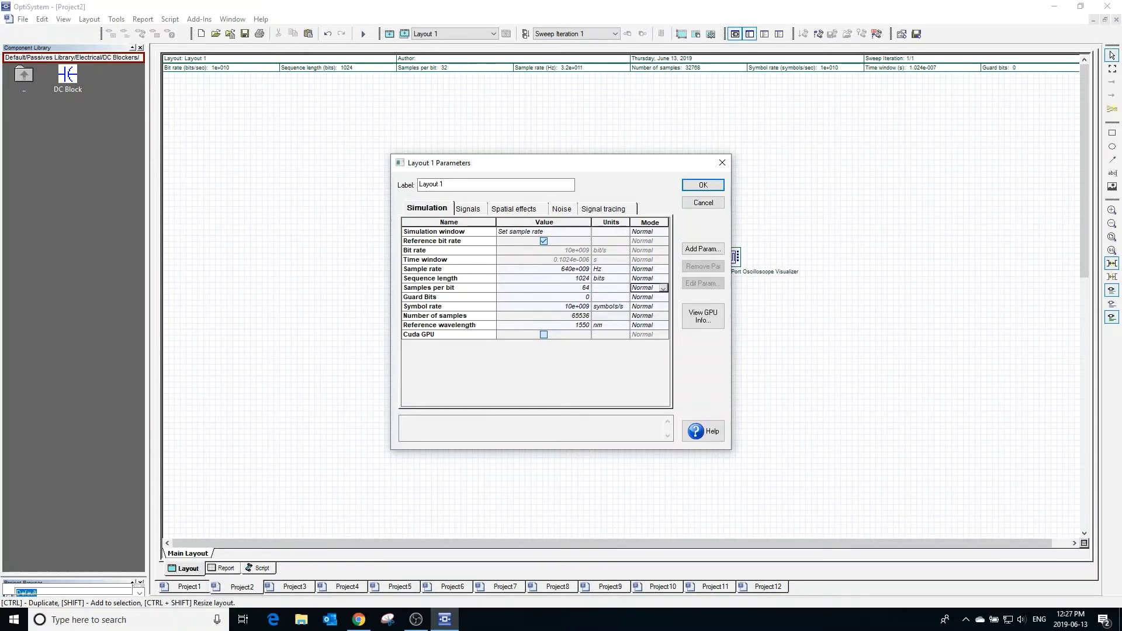
pyautogui.click(713, 189)
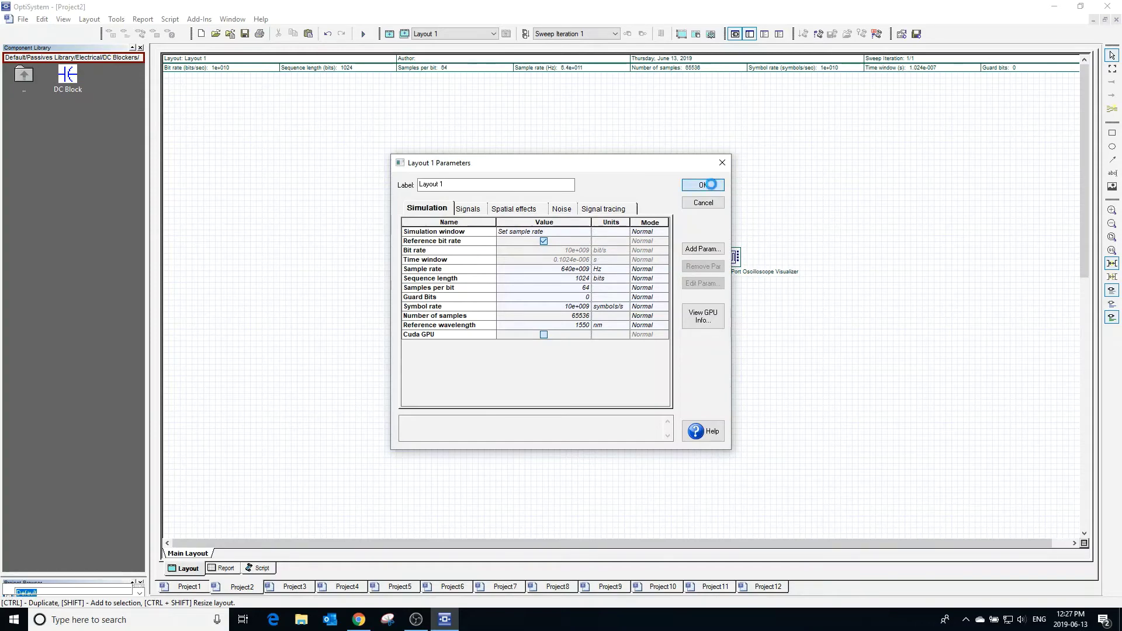
# Recalculate the project and open RZ Pulse Generator_2 to confirm its 640e+009 Hz sample rate
pyautogui.click(363, 34)
pyautogui.click(706, 178)
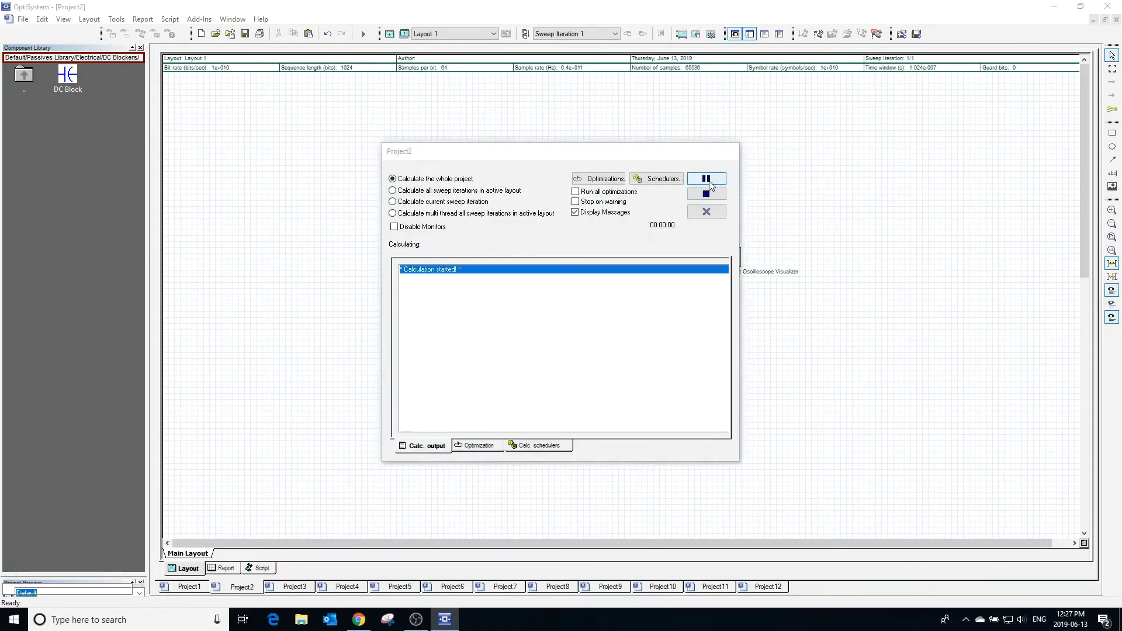
pyautogui.click(706, 211)
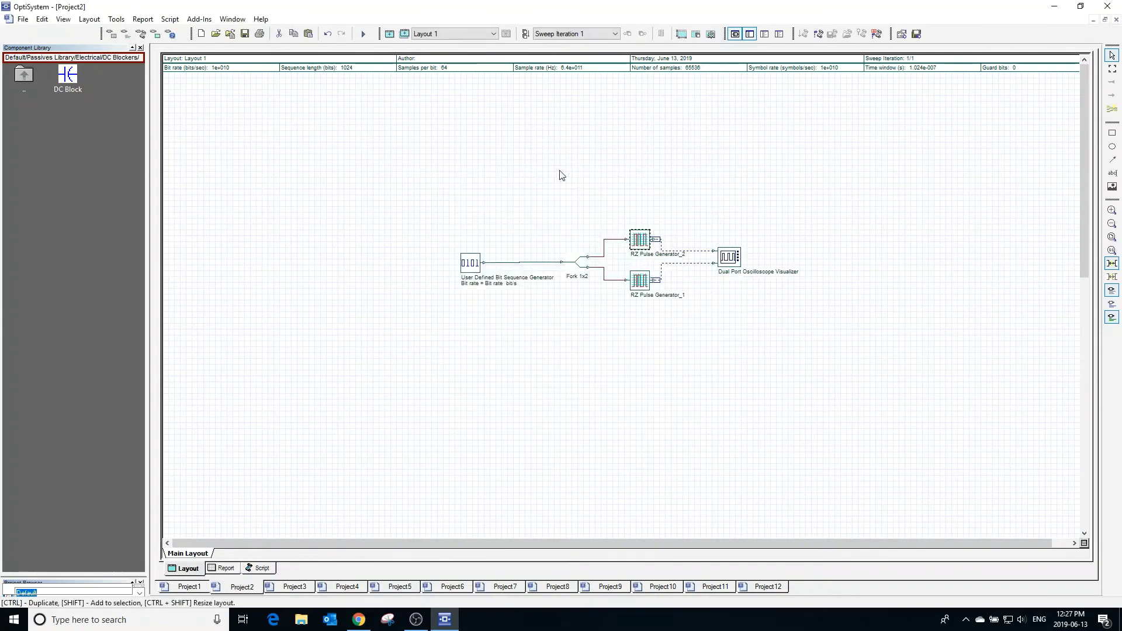
pyautogui.doubleClick(637, 239)
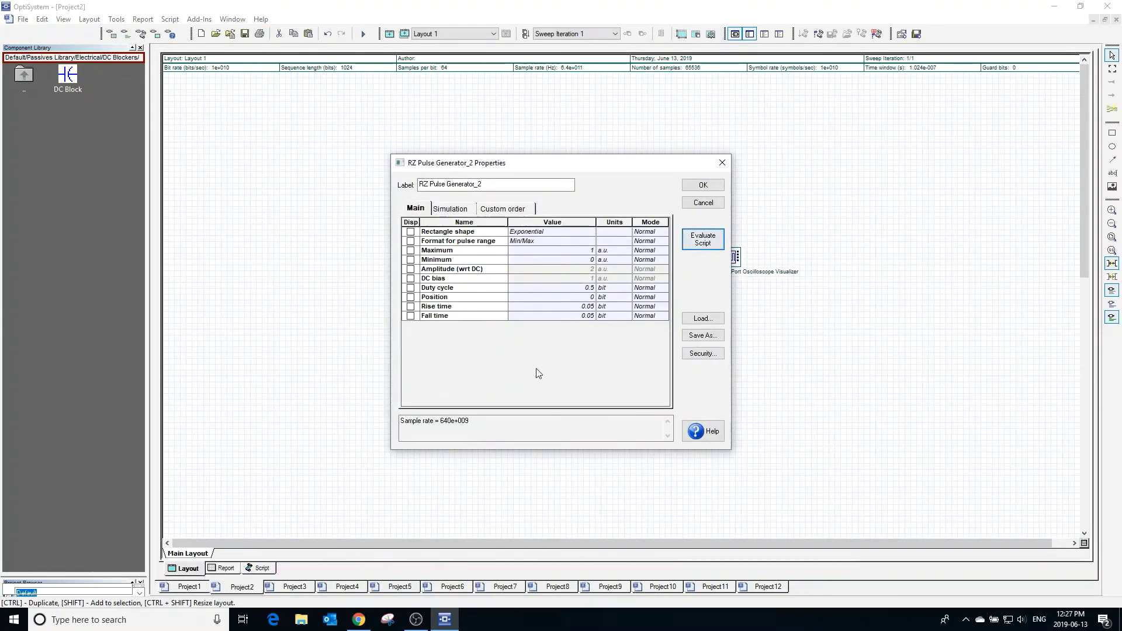